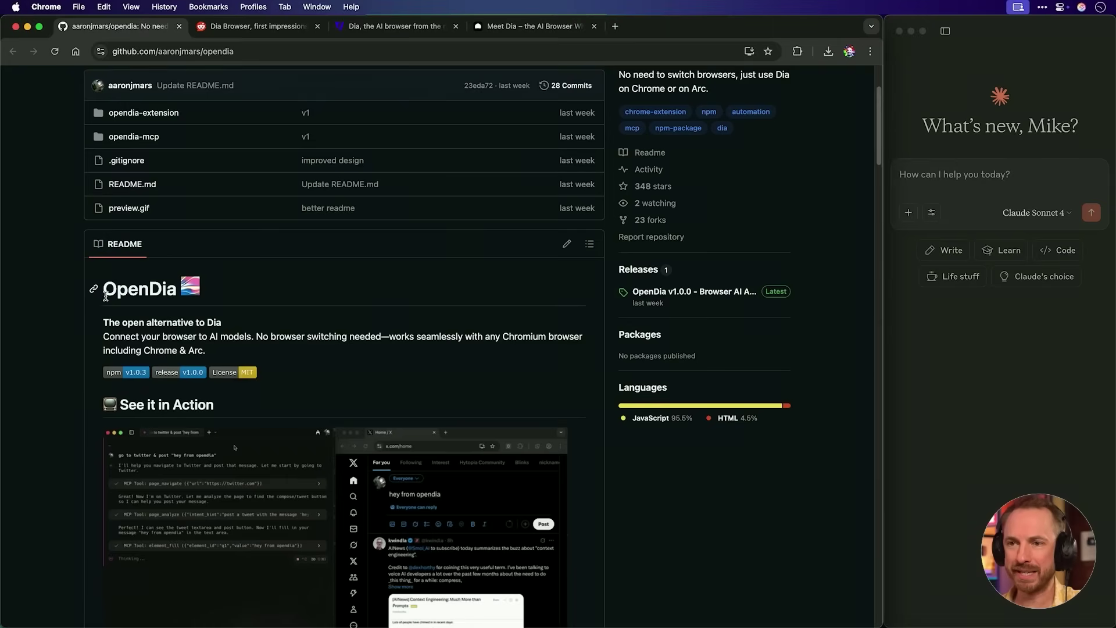
Highlight the OpenDia project heading in the GitHub README.
{"action": "left_click_drag", "start_coordinate": [103, 290], "coordinate": [178, 289]}
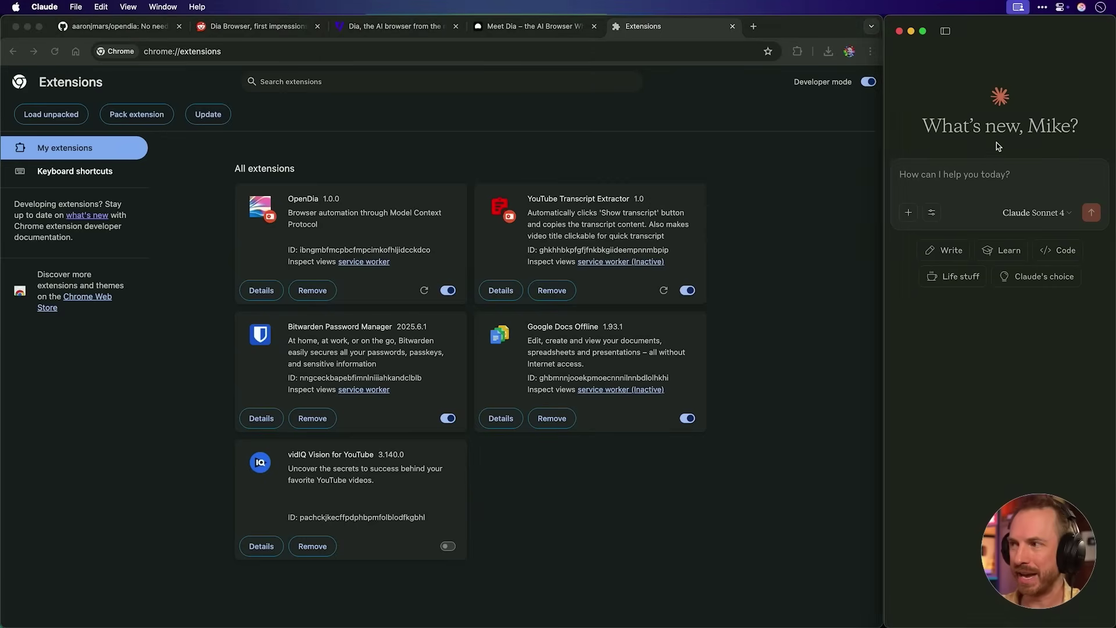
Switch to Claude and list the opendia integration's browser tools in its tools menu.
{"action": "key", "text": "super+Tab"}
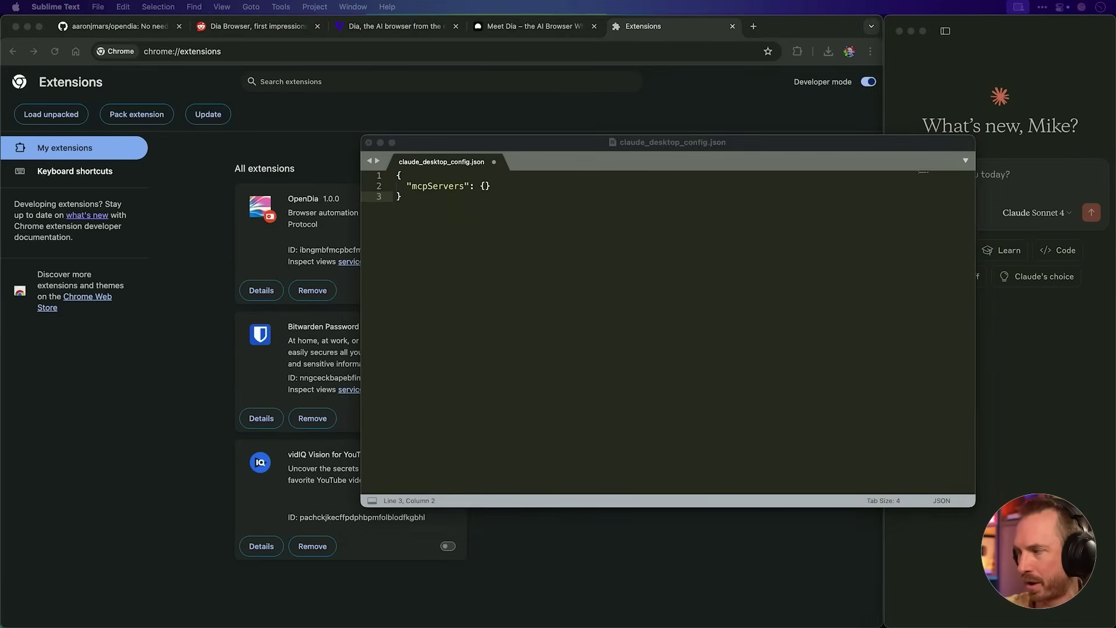
{"action": "left_click", "coordinate": [946, 215]}
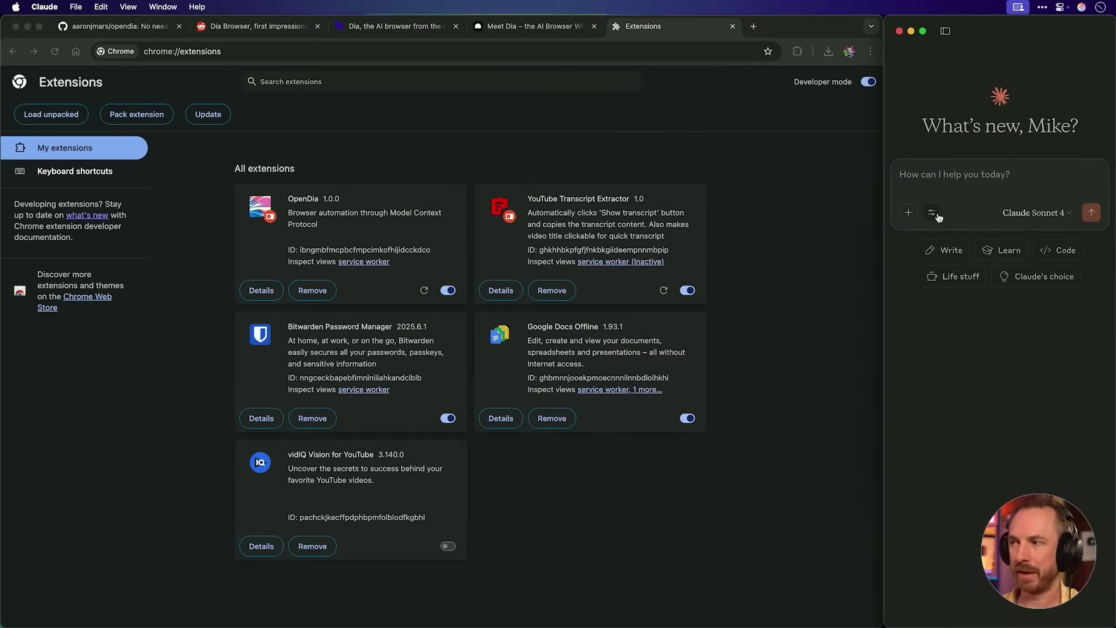
{"action": "left_click", "coordinate": [933, 213]}
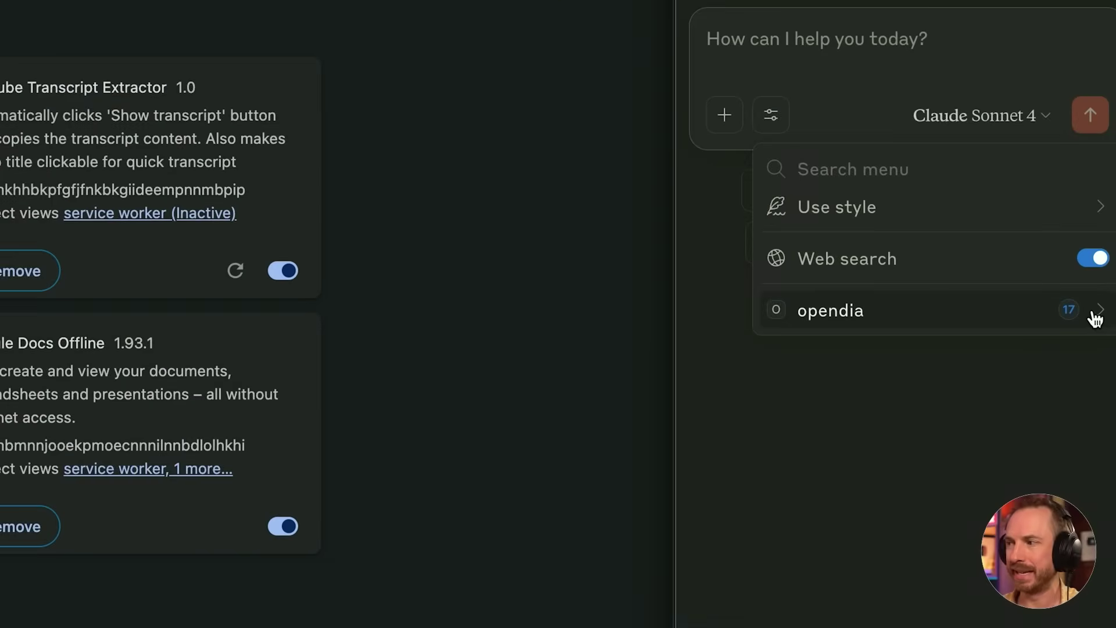
{"action": "left_click", "coordinate": [1098, 316]}
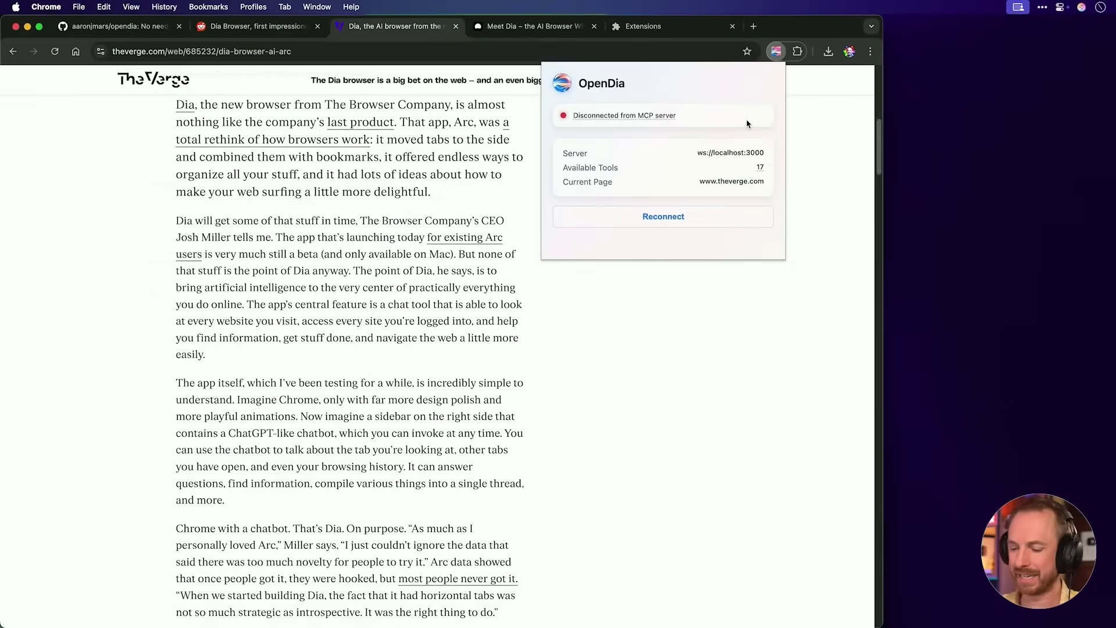
Launch Claude, send the Twitter-thread request for The Verge's Dia article, and always allow opendia.
{"action": "key", "text": "super+space"}
{"action": "type", "text": "clau"}
{"action": "key", "text": "Return"}
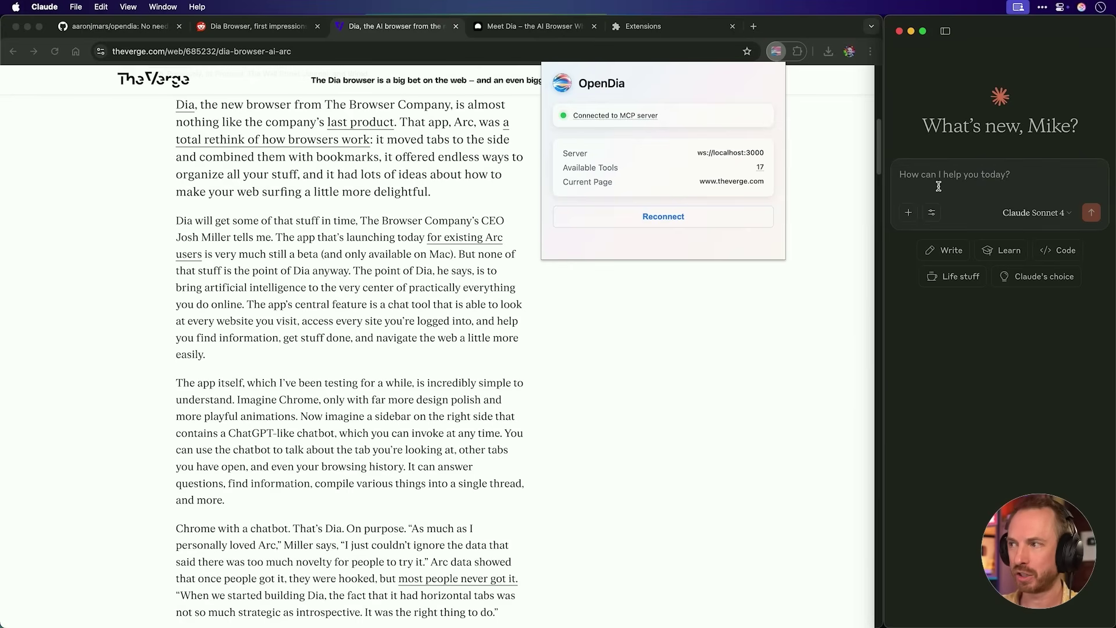
{"action": "type", "text": "Read the article on this page and create a Twitter thread summarizing the main points"}
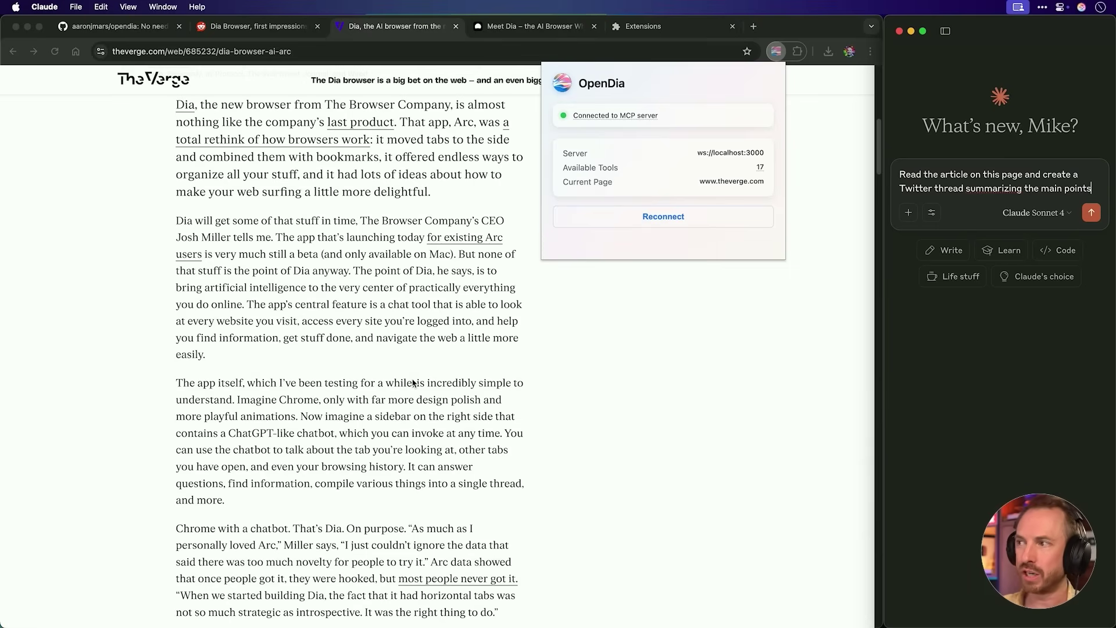
{"action": "key", "text": "shift+Return"}
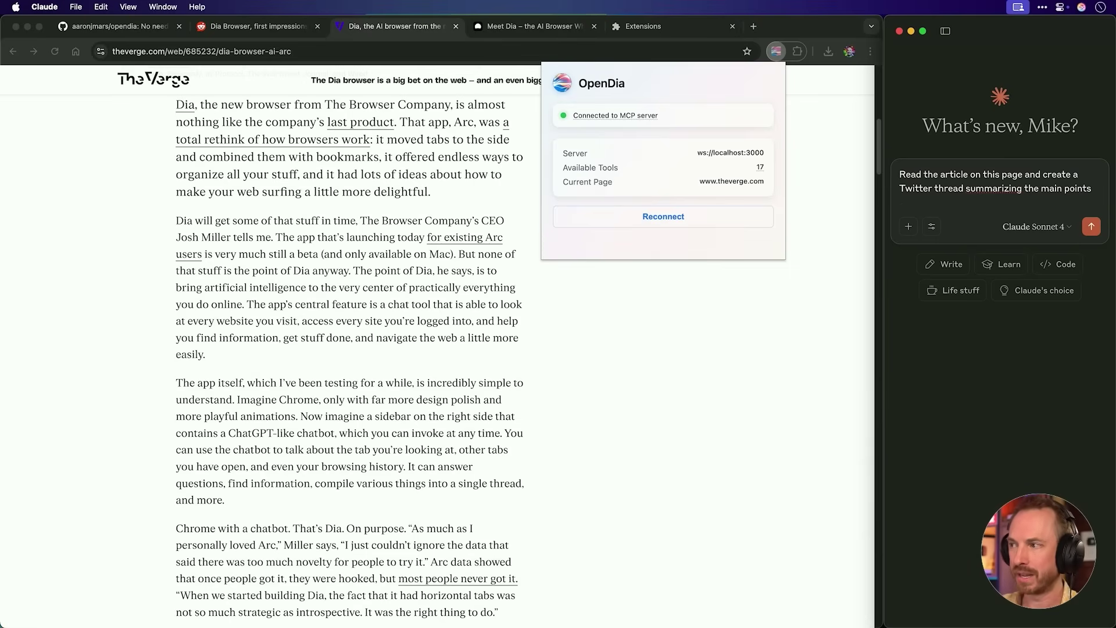
{"action": "key", "text": "Return"}
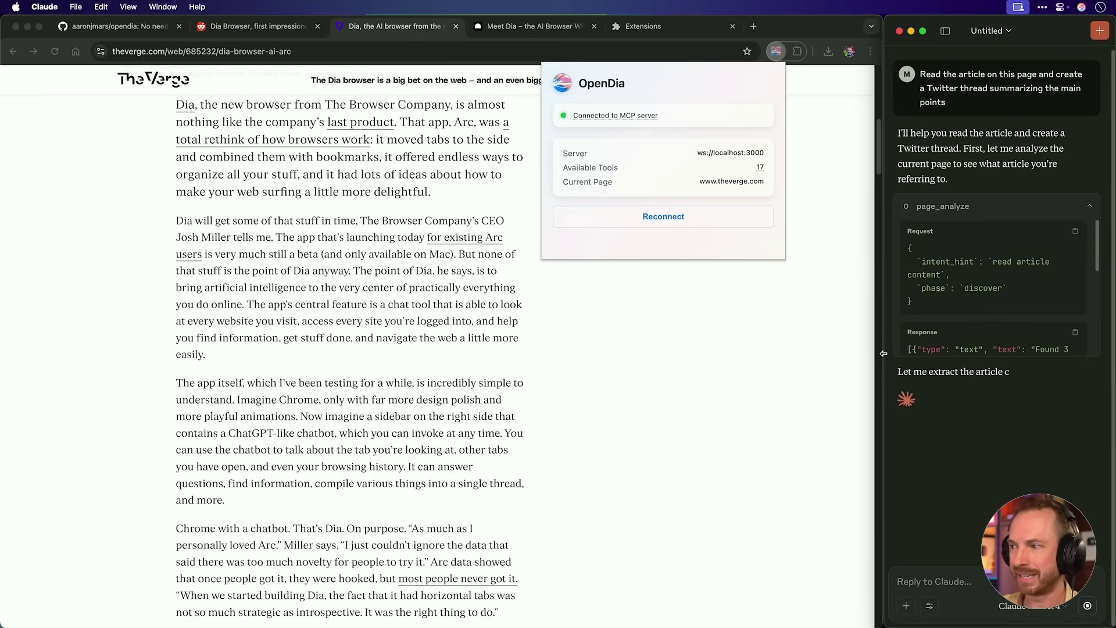
{"action": "left_click_drag", "start_coordinate": [884, 353], "coordinate": [463, 350]}
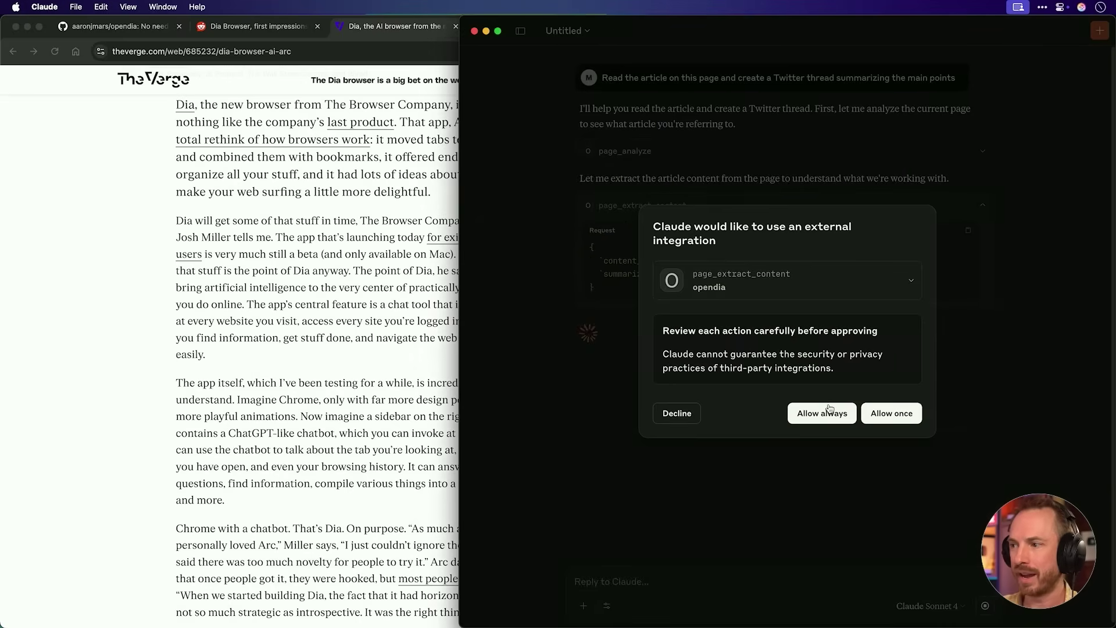
{"action": "left_click", "coordinate": [823, 412]}
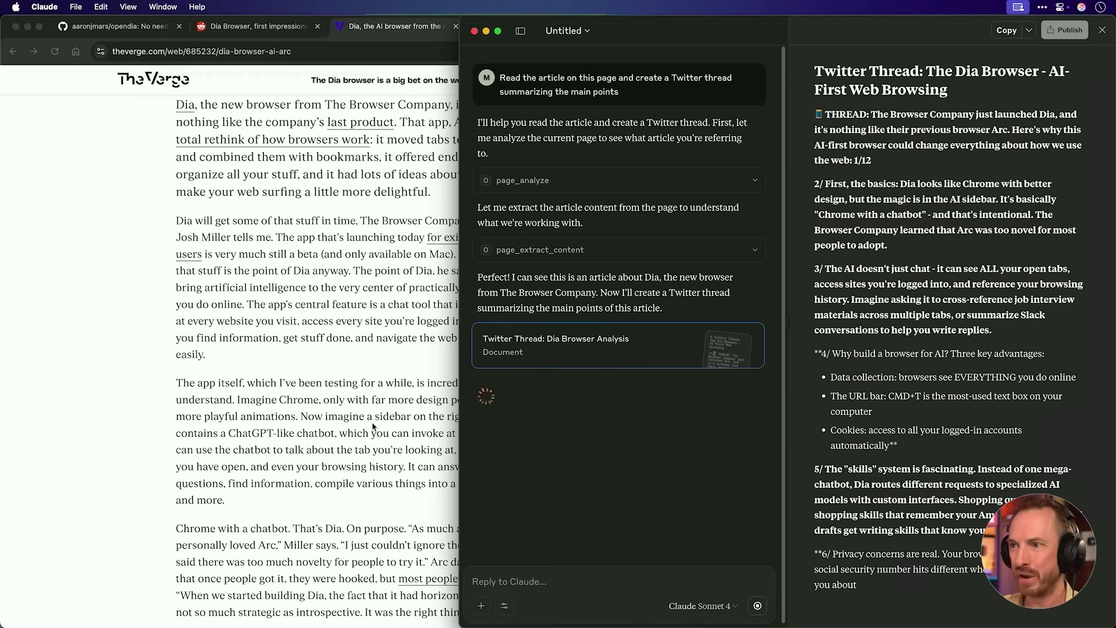
{"action": "scroll", "coordinate": [870, 213], "scroll_direction": "down", "scroll_amount": 2}
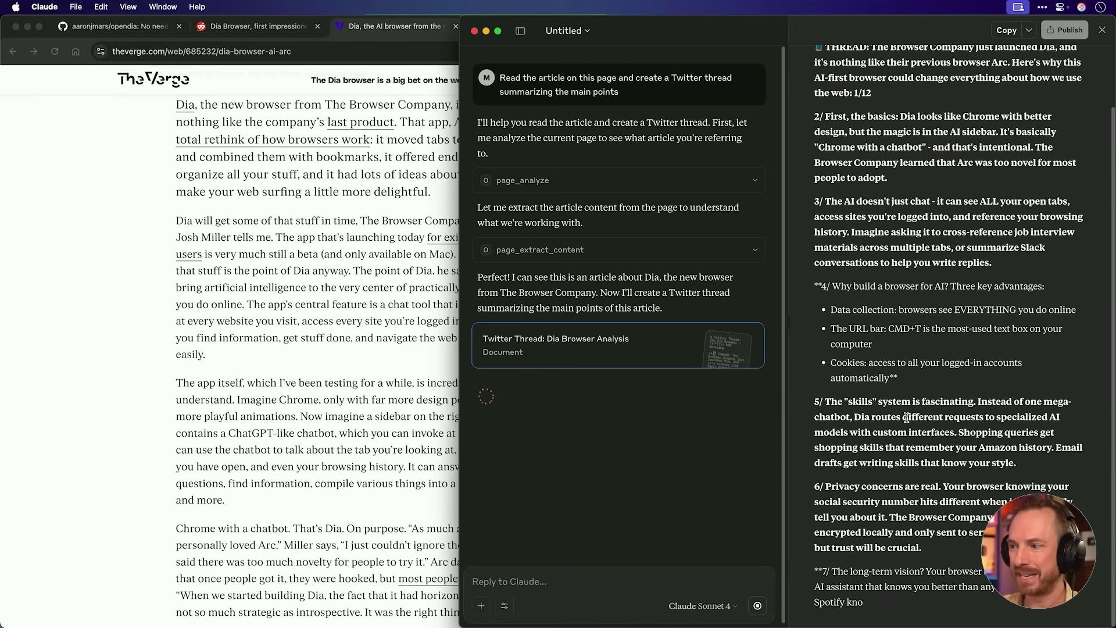
{"action": "scroll", "coordinate": [869, 213], "scroll_direction": "down", "scroll_amount": 2}
{"action": "scroll", "coordinate": [906, 418], "scroll_direction": "down", "scroll_amount": 2}
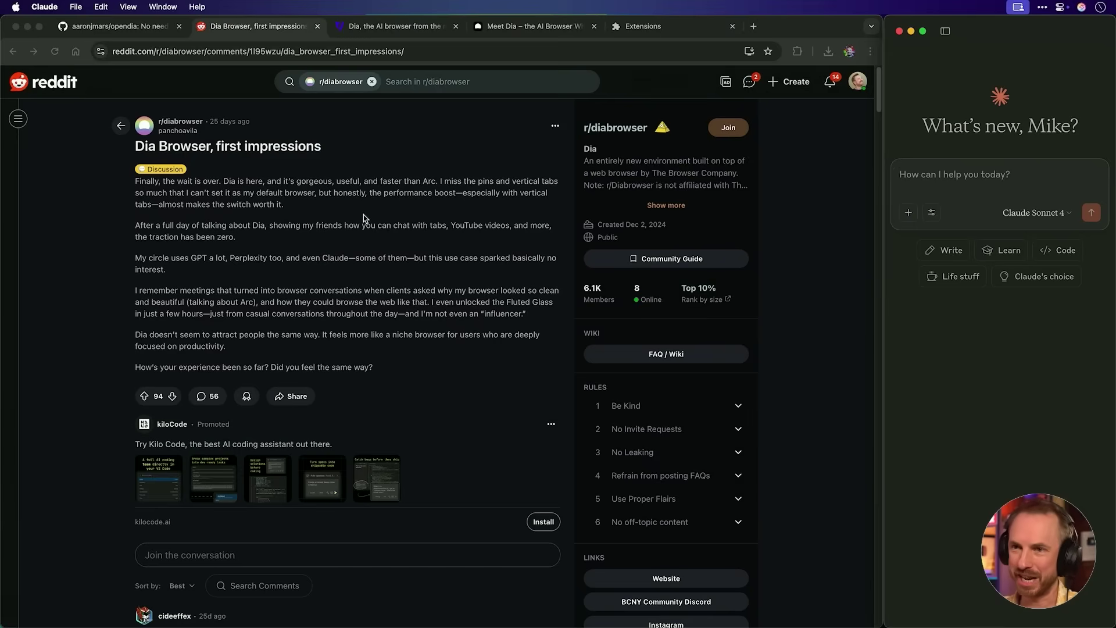
{"action": "scroll", "coordinate": [345, 322], "scroll_direction": "down", "scroll_amount": 10}
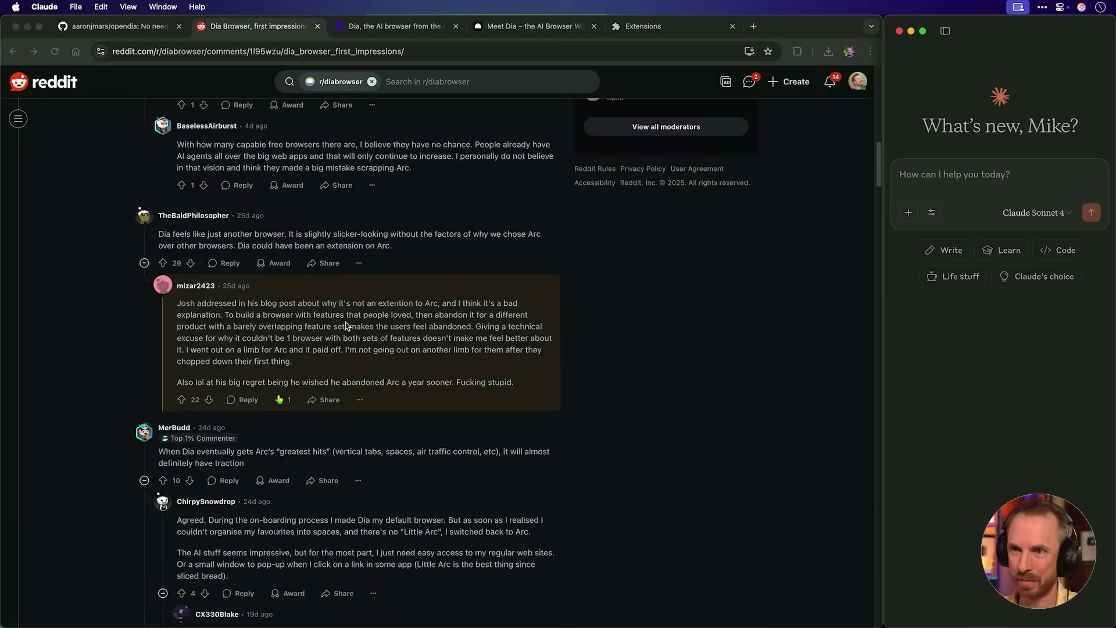
{"action": "scroll", "coordinate": [345, 322], "scroll_direction": "down", "scroll_amount": 5}
{"action": "scroll", "coordinate": [346, 322], "scroll_direction": "up", "scroll_amount": 15}
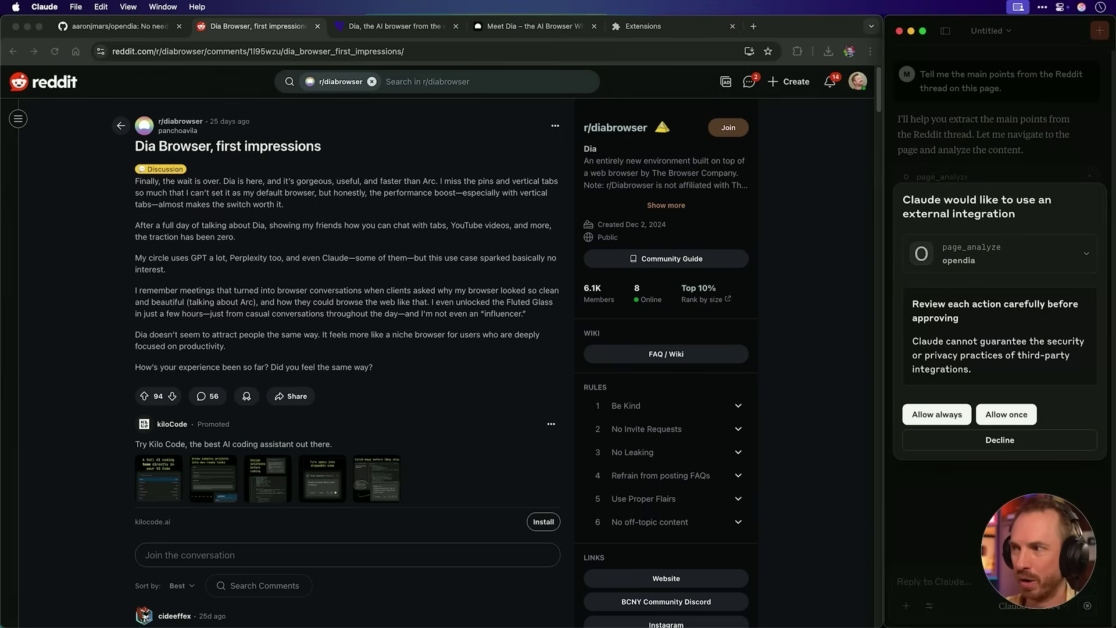
Allow opendia's page_analyze tool to read the Reddit Dia thread.
{"action": "left_click", "coordinate": [951, 415]}
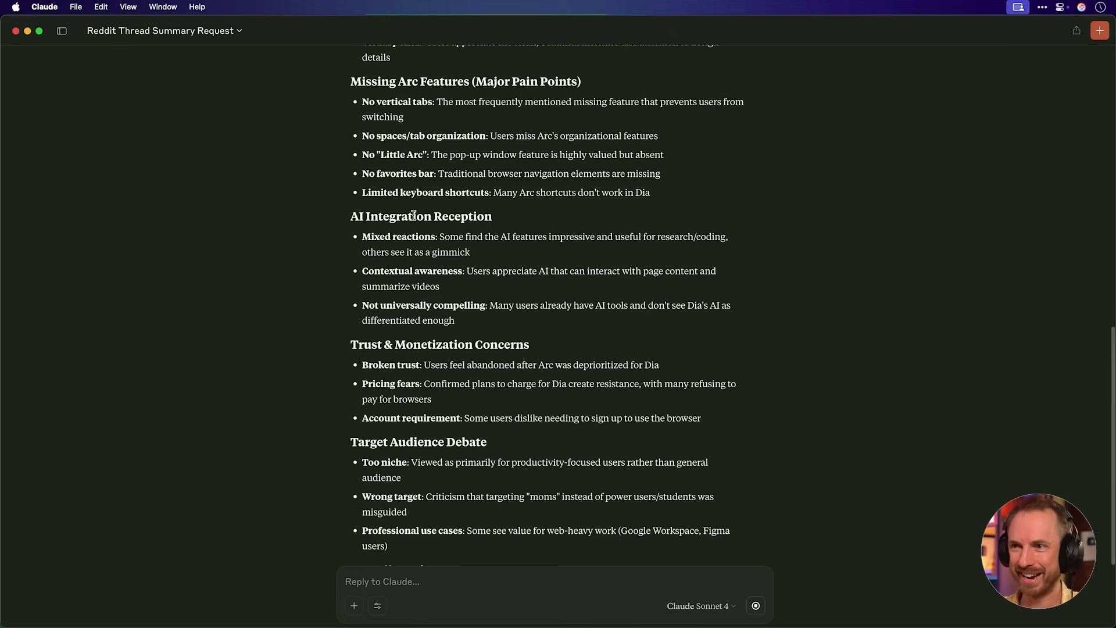
{"action": "scroll", "coordinate": [478, 262], "scroll_direction": "down", "scroll_amount": 3}
{"action": "scroll", "coordinate": [453, 271], "scroll_direction": "down", "scroll_amount": 3}
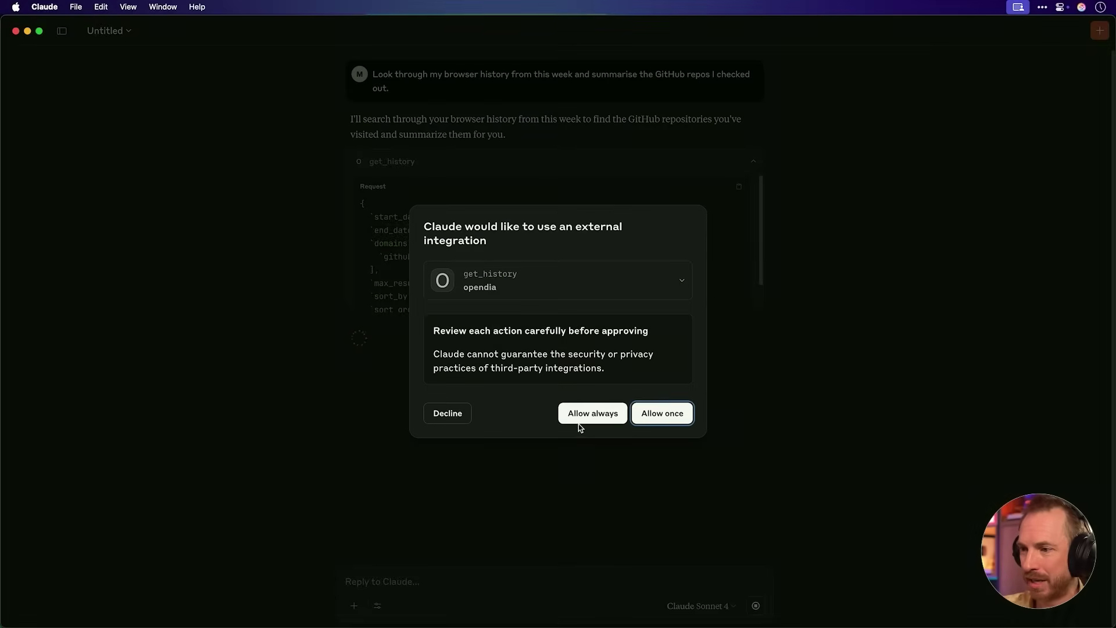
Always allow the browser-history lookup for this week's visited GitHub repos.
{"action": "left_click", "coordinate": [578, 419]}
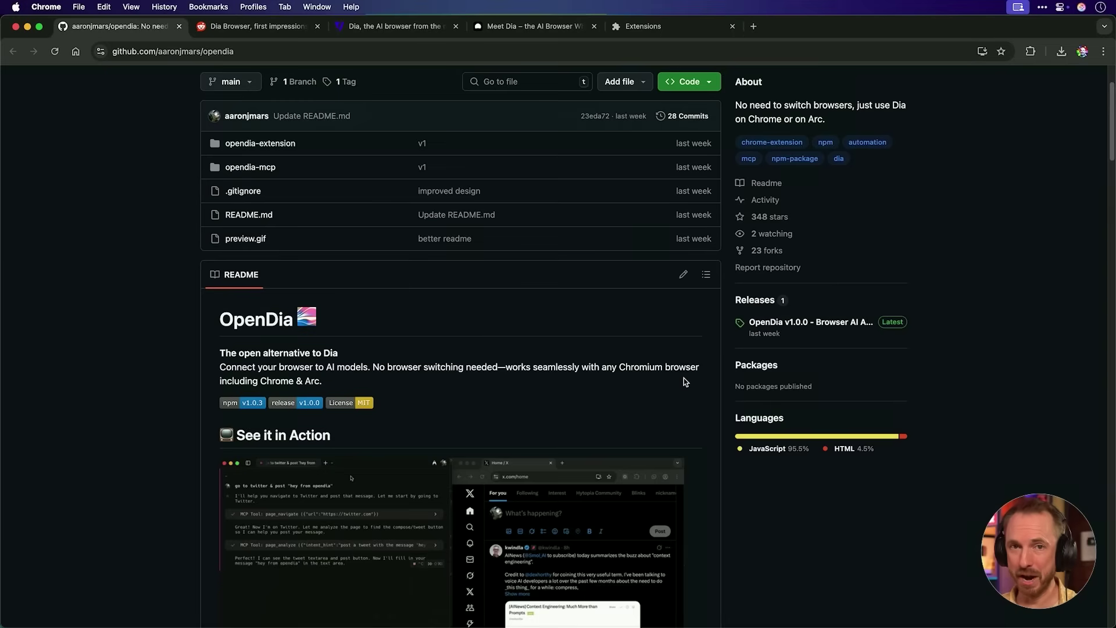
{"action": "scroll", "coordinate": [684, 378], "scroll_direction": "down", "scroll_amount": 4}
{"action": "scroll", "coordinate": [684, 378], "scroll_direction": "down", "scroll_amount": 3}
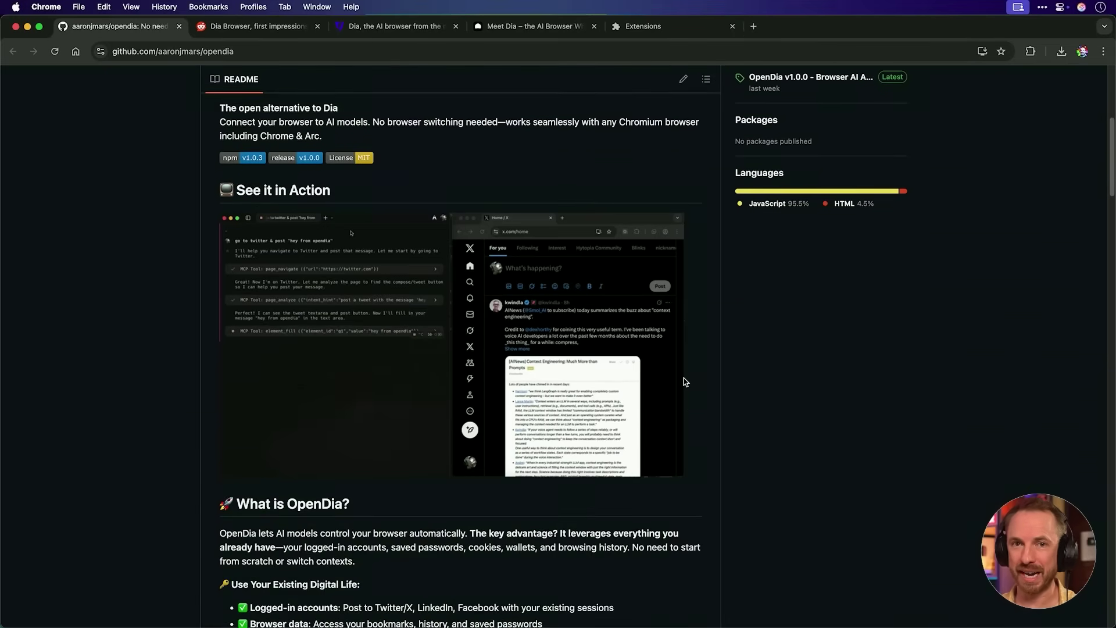
{"action": "scroll", "coordinate": [684, 378], "scroll_direction": "down", "scroll_amount": 3}
{"action": "scroll", "coordinate": [684, 378], "scroll_direction": "down", "scroll_amount": 3}
{"action": "scroll", "coordinate": [684, 378], "scroll_direction": "down", "scroll_amount": 2}
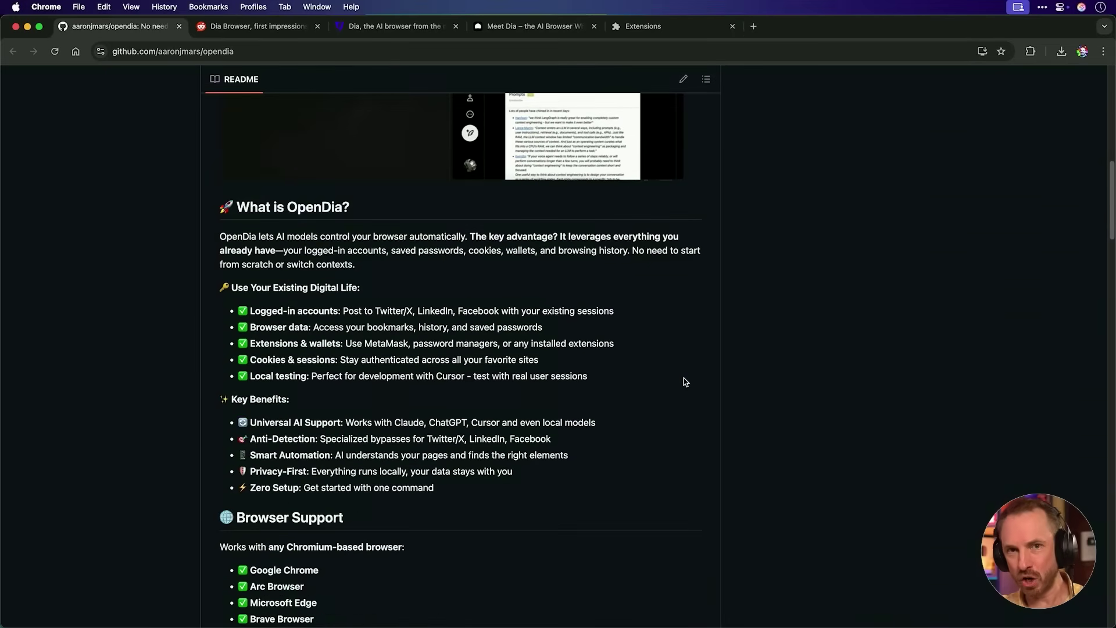
{"action": "scroll", "coordinate": [684, 378], "scroll_direction": "down", "scroll_amount": 3}
{"action": "scroll", "coordinate": [683, 381], "scroll_direction": "down", "scroll_amount": 2}
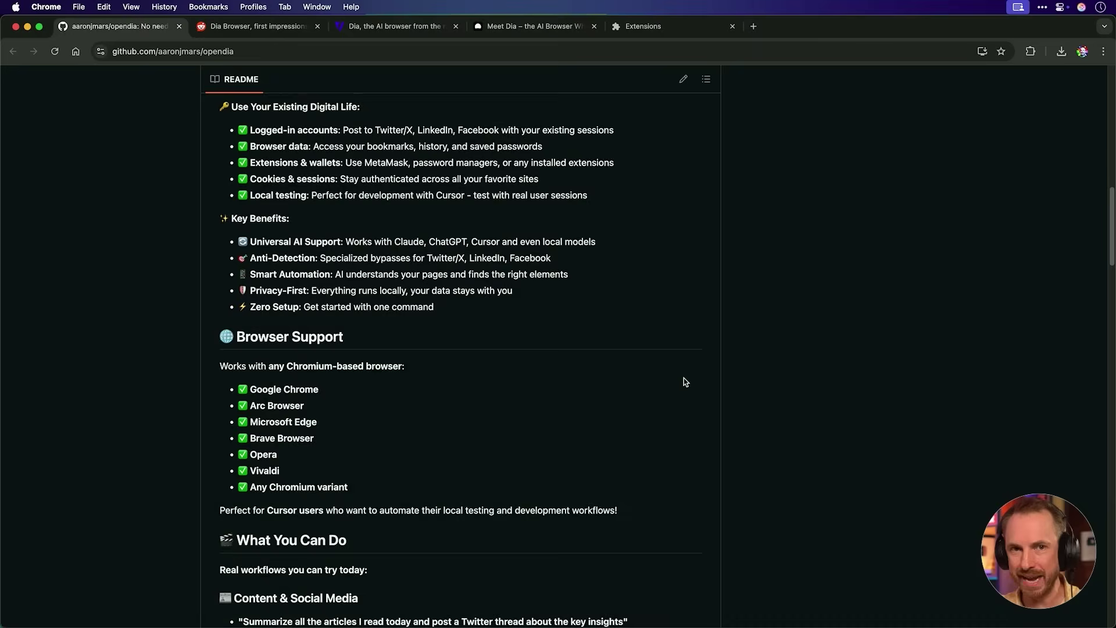
{"action": "scroll", "coordinate": [684, 381], "scroll_direction": "down", "scroll_amount": 2}
{"action": "scroll", "coordinate": [684, 381], "scroll_direction": "down", "scroll_amount": 1}
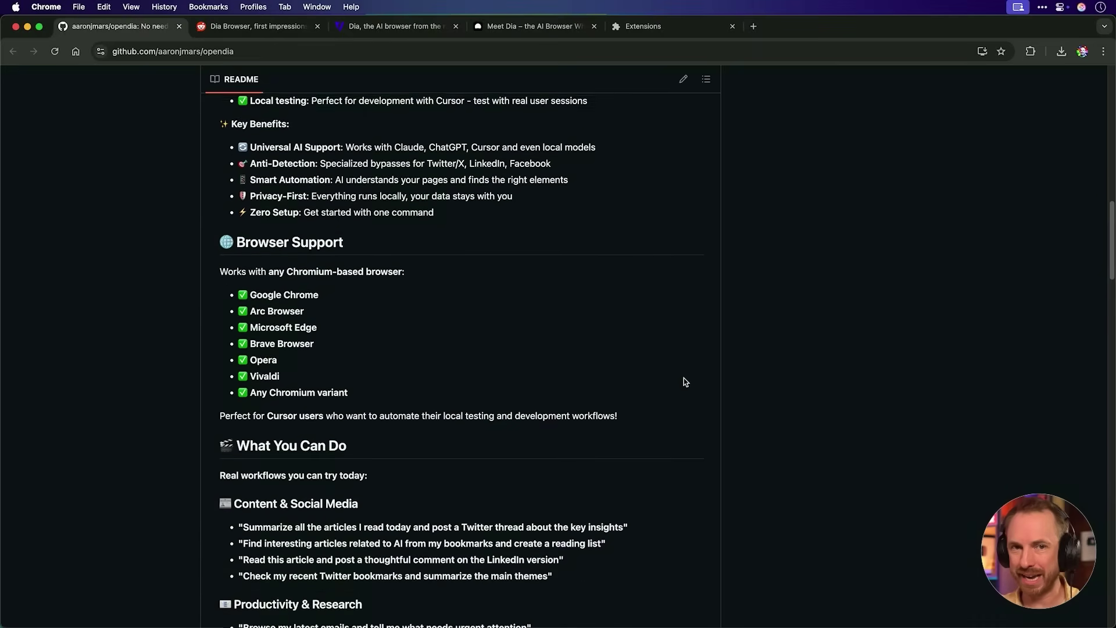
{"action": "scroll", "coordinate": [684, 381], "scroll_direction": "down", "scroll_amount": 1}
{"action": "scroll", "coordinate": [683, 381], "scroll_direction": "down", "scroll_amount": 1}
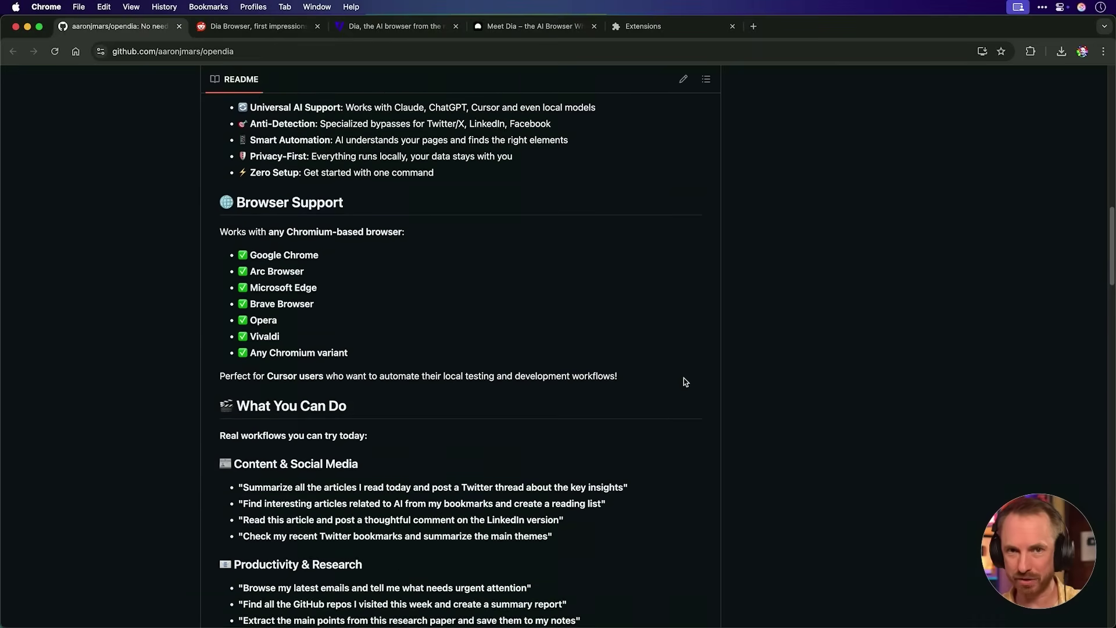
{"action": "scroll", "coordinate": [684, 381], "scroll_direction": "down", "scroll_amount": 2}
{"action": "scroll", "coordinate": [685, 381], "scroll_direction": "down", "scroll_amount": 3}
{"action": "scroll", "coordinate": [684, 382], "scroll_direction": "down", "scroll_amount": 1}
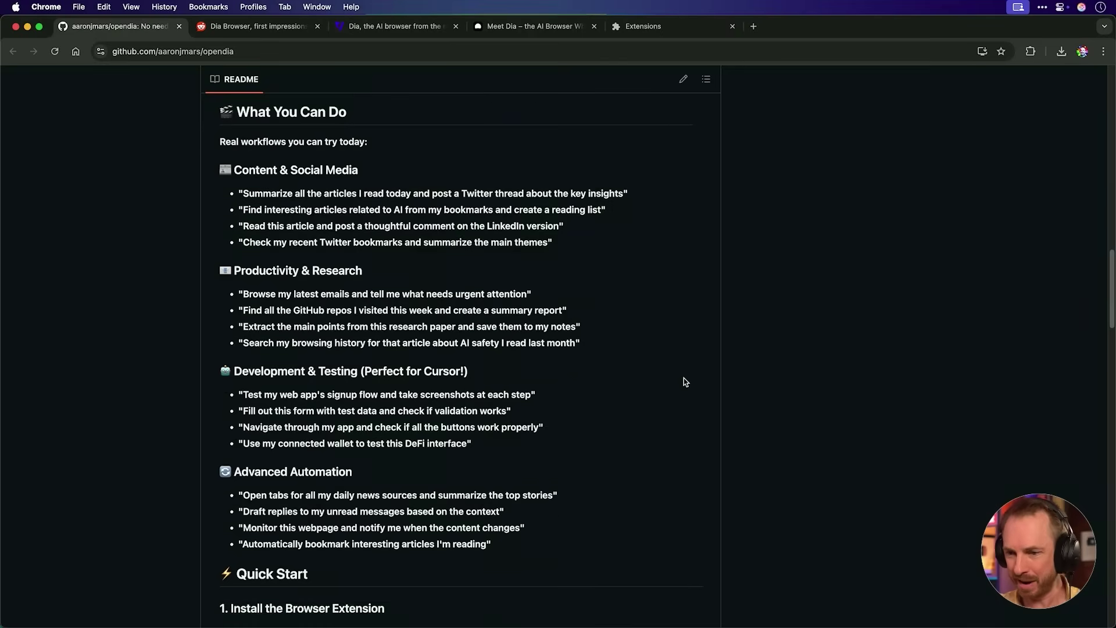
{"action": "scroll", "coordinate": [684, 382], "scroll_direction": "down", "scroll_amount": 1}
{"action": "scroll", "coordinate": [684, 381], "scroll_direction": "down", "scroll_amount": 2}
{"action": "scroll", "coordinate": [683, 382], "scroll_direction": "down", "scroll_amount": 2}
{"action": "scroll", "coordinate": [684, 381], "scroll_direction": "down", "scroll_amount": 3}
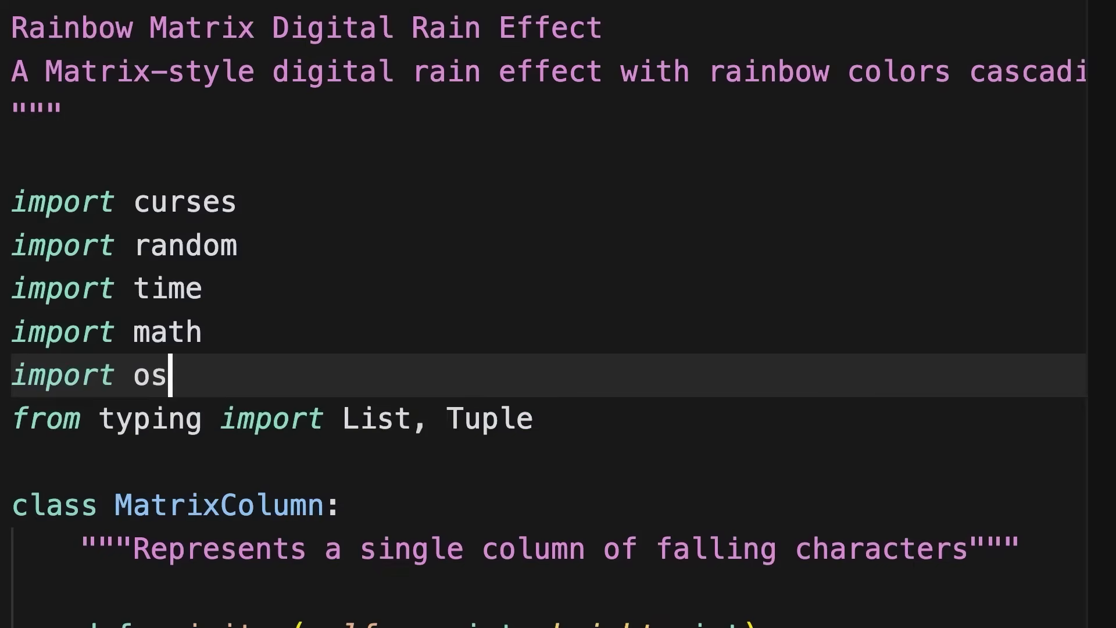
Insert a new import line in the code.
{"action": "key", "text": "Return"}
{"action": "type", "text": "import sys"}
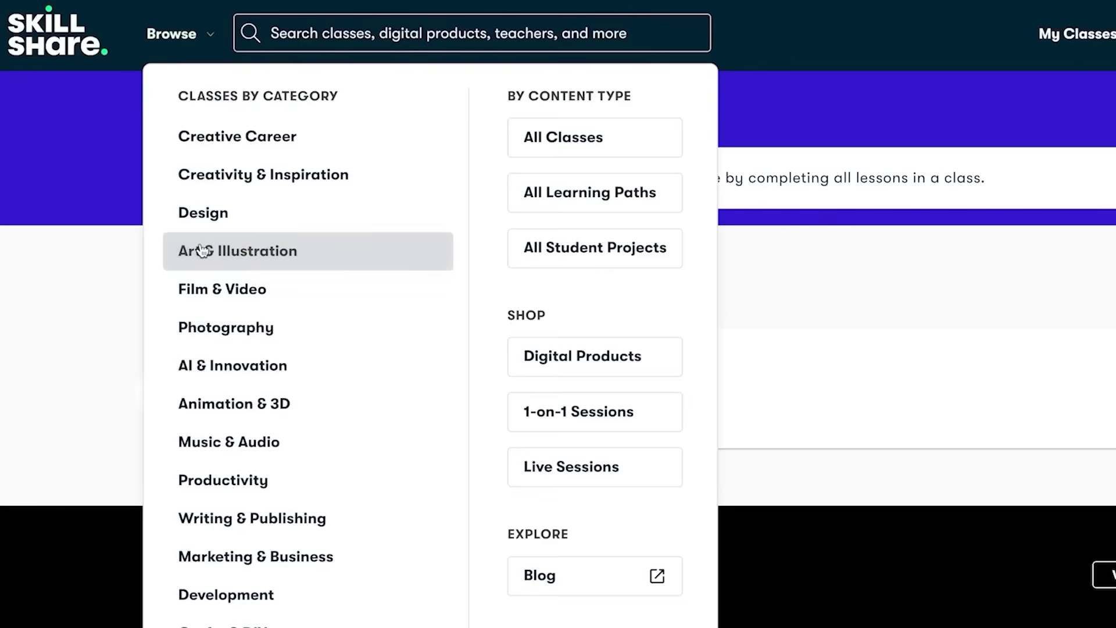
Browse Skillshare's Art & Illustration, Animation & 3D, then Photography class categories.
{"action": "left_click", "coordinate": [226, 251]}
{"action": "left_click", "coordinate": [200, 619]}
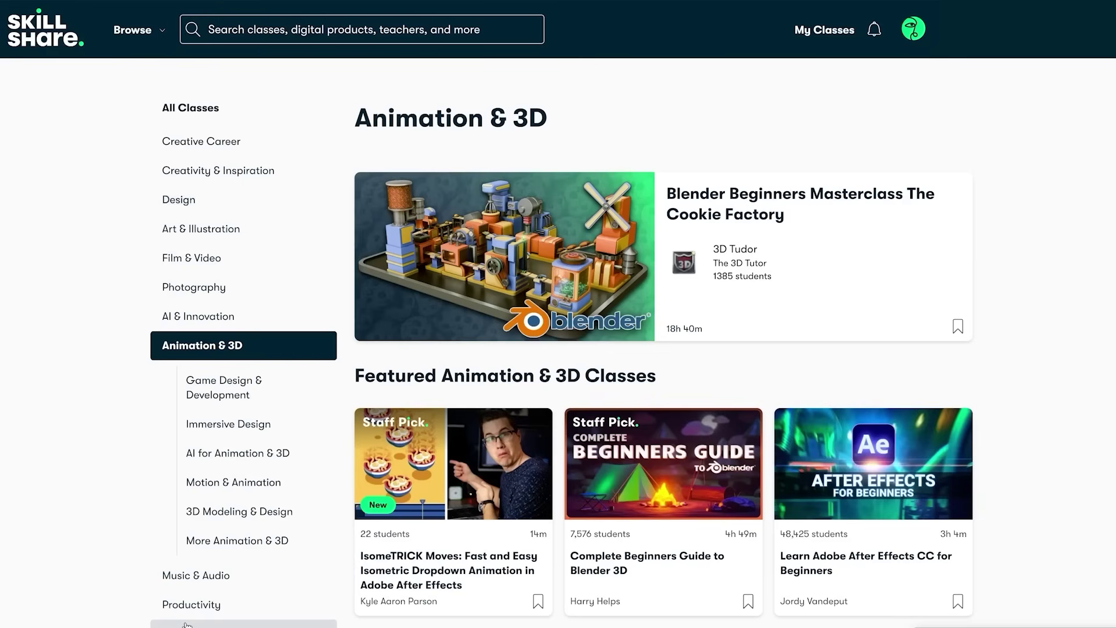
{"action": "left_click", "coordinate": [193, 286]}
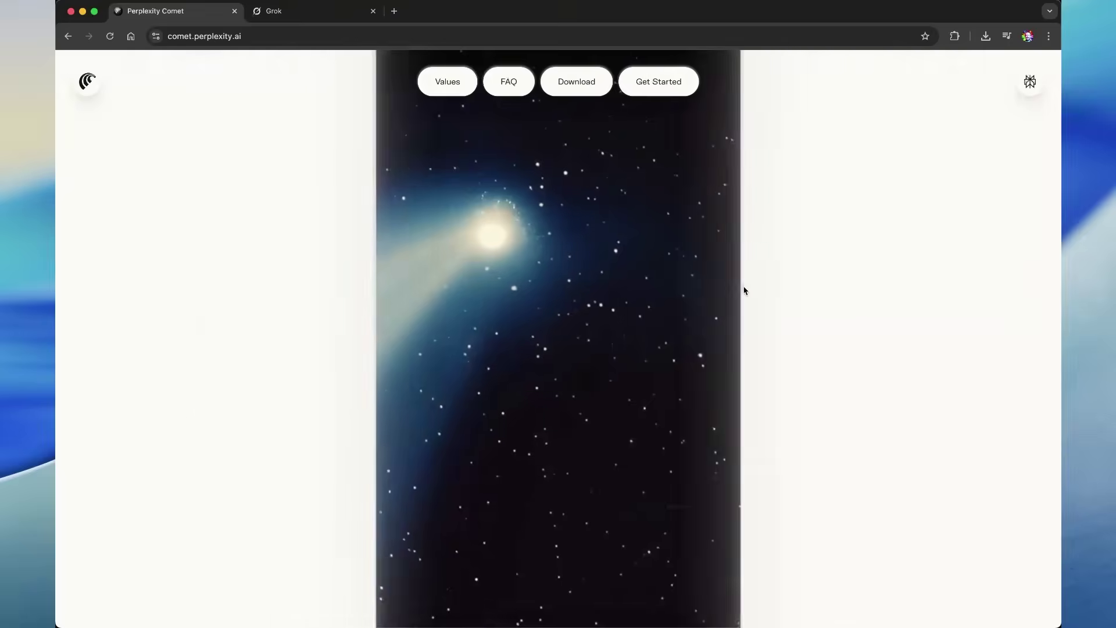
{"action": "scroll", "coordinate": [744, 290], "scroll_direction": "down", "scroll_amount": 10}
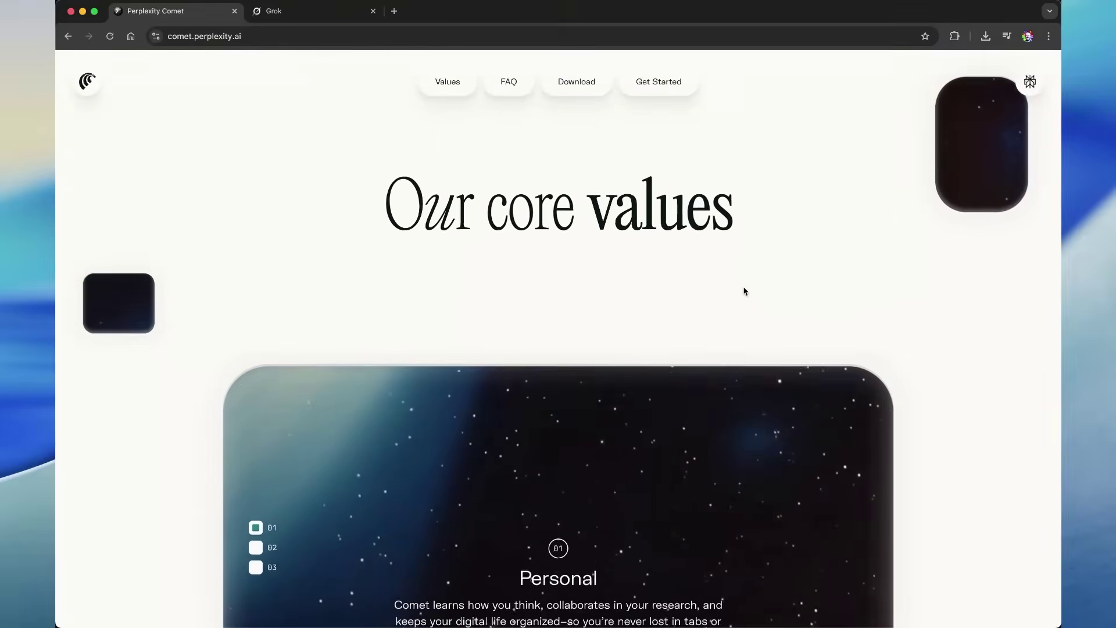
{"action": "scroll", "coordinate": [744, 291], "scroll_direction": "down", "scroll_amount": 2}
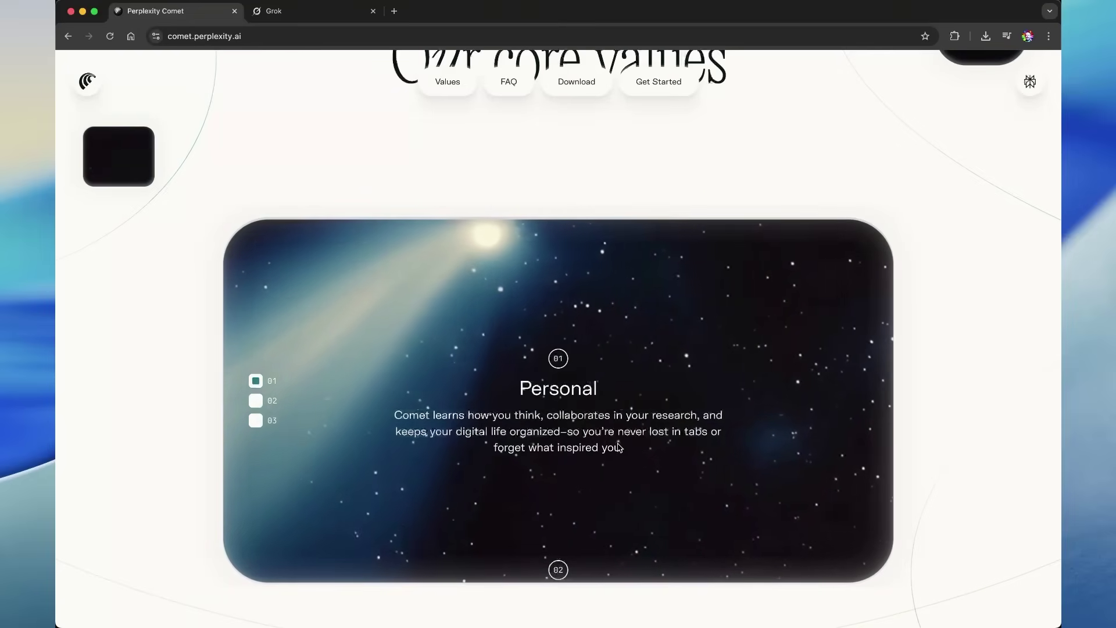
{"action": "scroll", "coordinate": [620, 447], "scroll_direction": "down", "scroll_amount": 5}
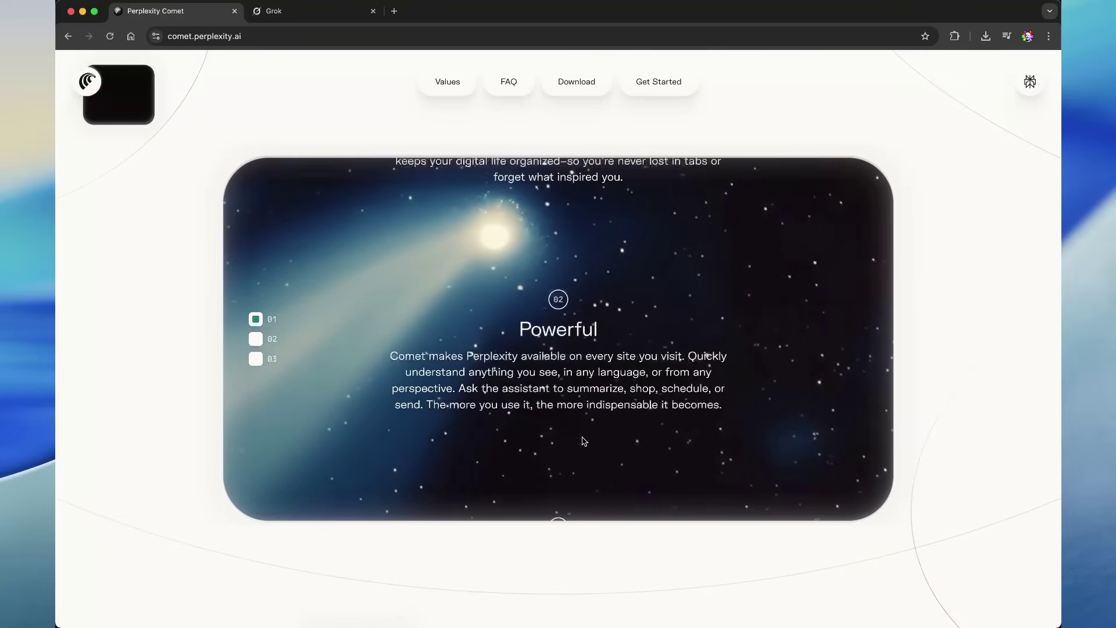
{"action": "scroll", "coordinate": [584, 441], "scroll_direction": "down", "scroll_amount": 5}
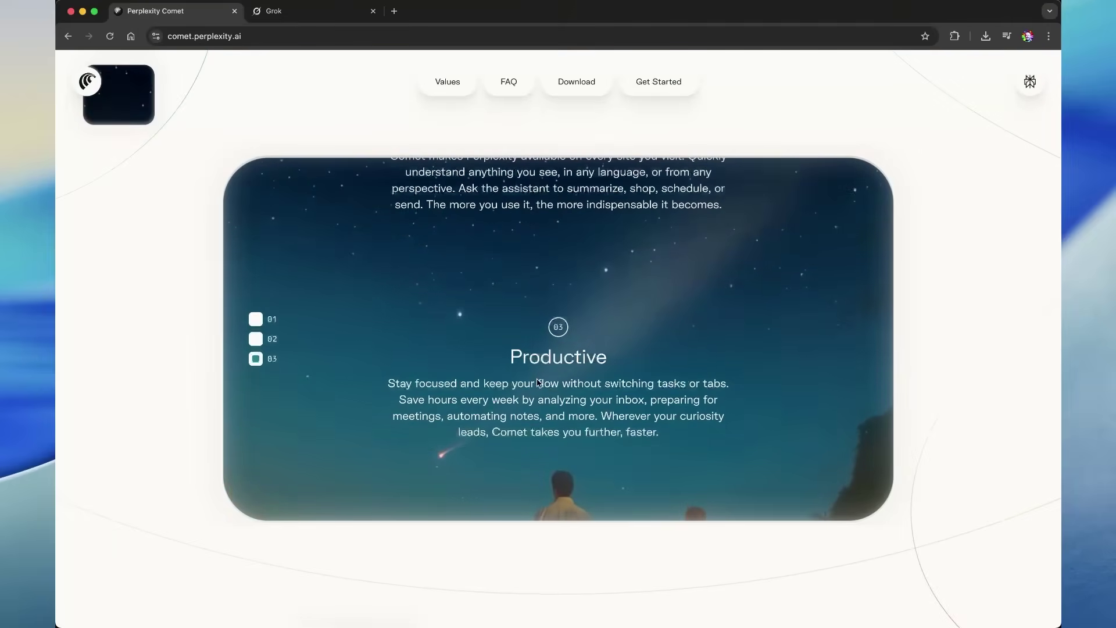
{"action": "scroll", "coordinate": [534, 407], "scroll_direction": "down", "scroll_amount": 3}
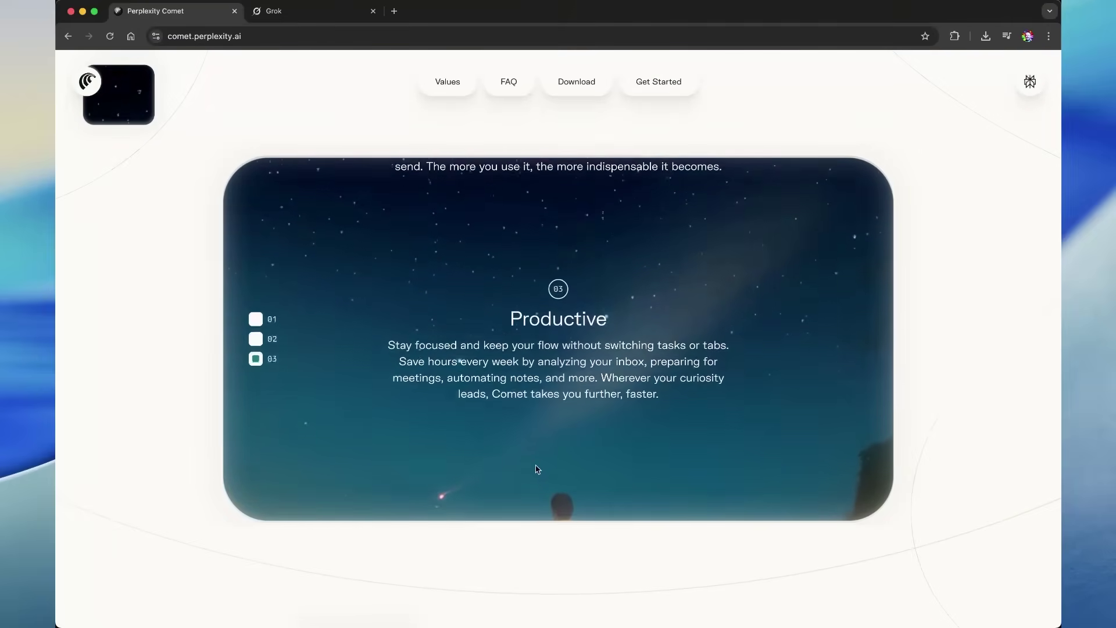
{"action": "scroll", "coordinate": [538, 554], "scroll_direction": "down", "scroll_amount": 5}
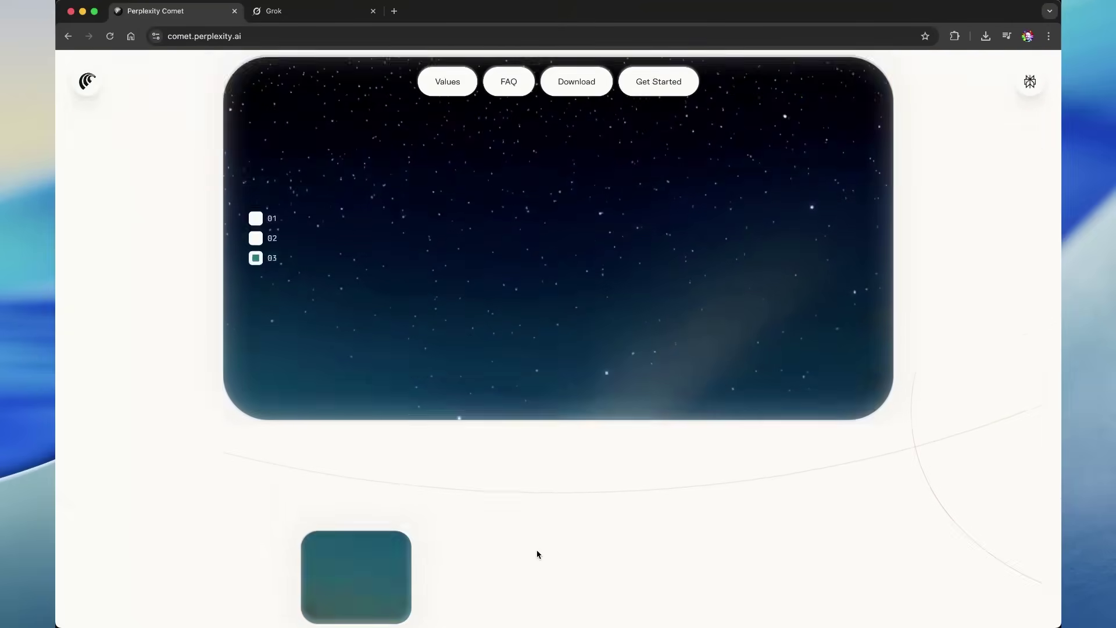
{"action": "scroll", "coordinate": [537, 554], "scroll_direction": "down", "scroll_amount": 10}
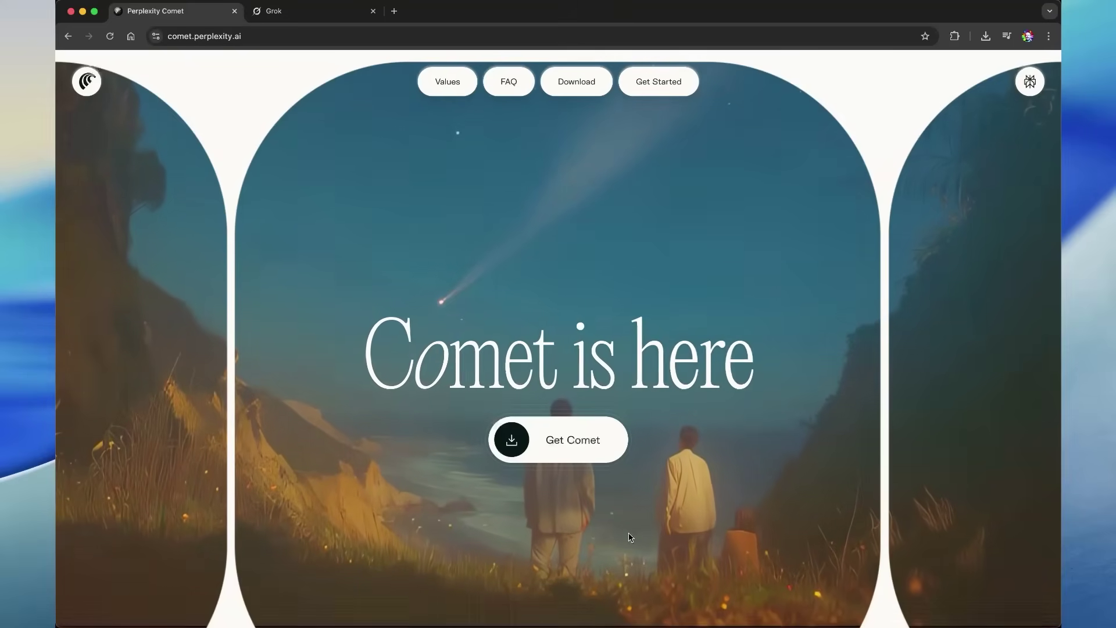
Join the Comet waitlist and view the $200/month Perplexity Max upgrade plan.
{"action": "left_click", "coordinate": [557, 439]}
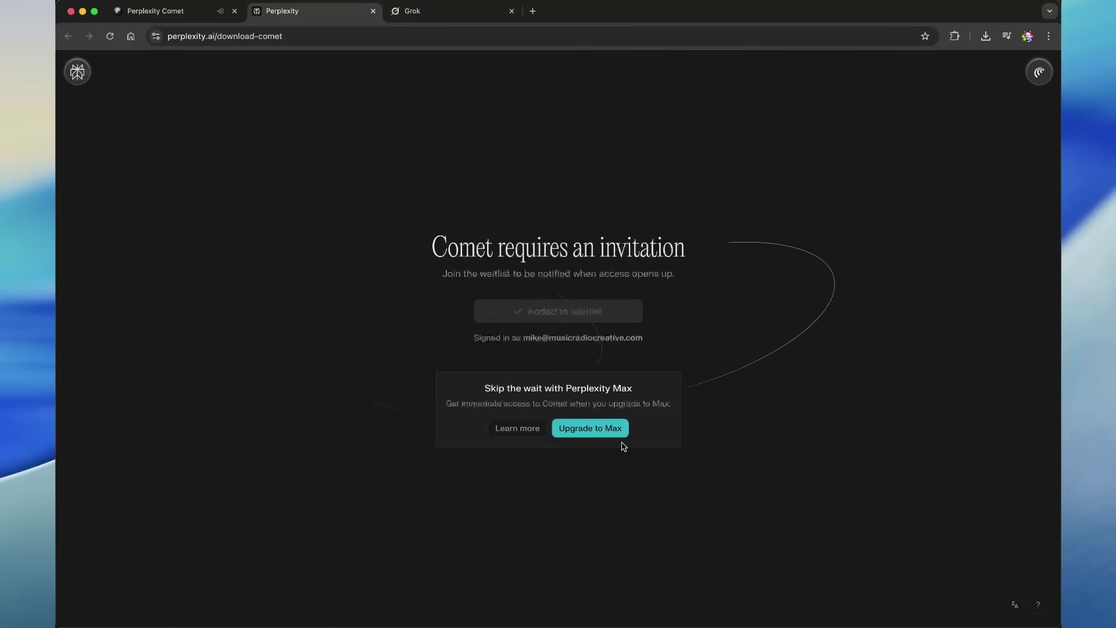
{"action": "left_click", "coordinate": [599, 429]}
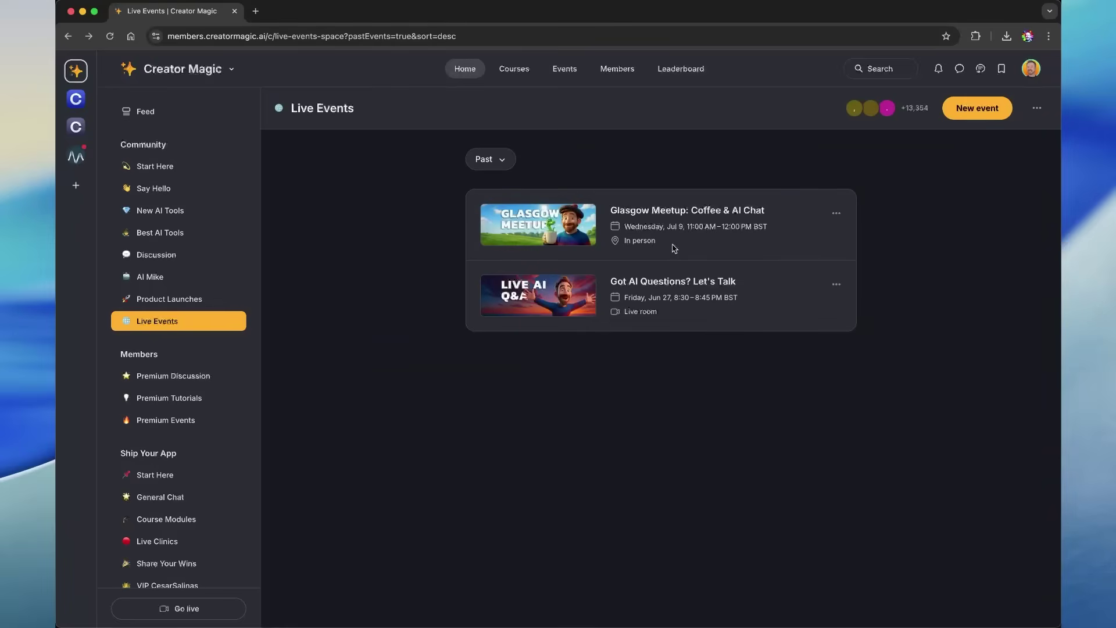
Open the past Glasgow Meetup: Coffee & AI Chat event details.
{"action": "left_click", "coordinate": [668, 214]}
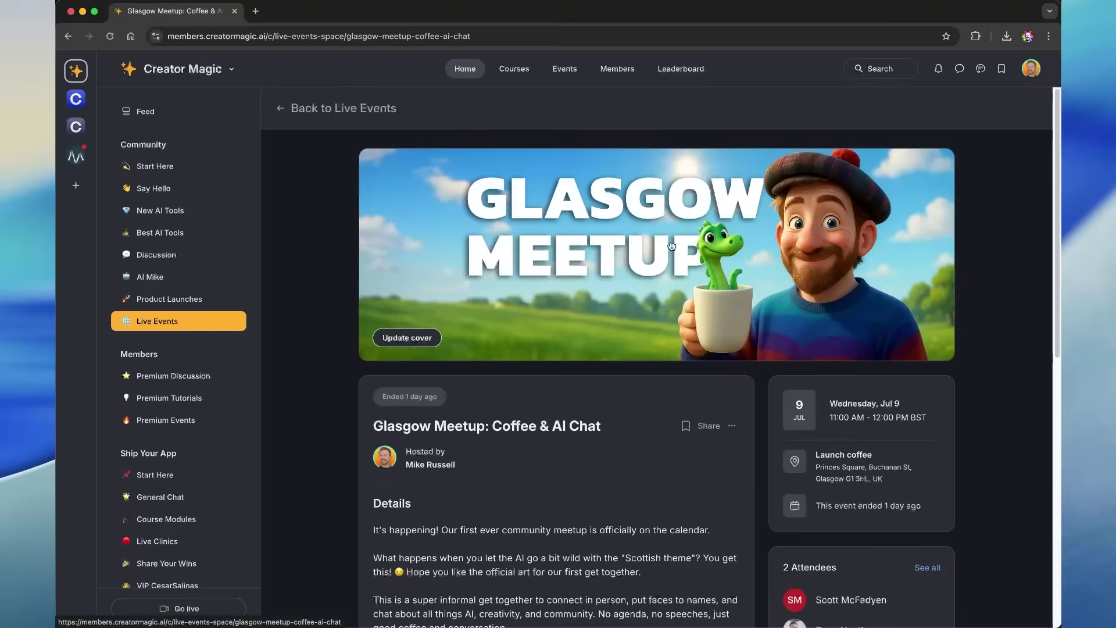
{"action": "scroll", "coordinate": [656, 398], "scroll_direction": "down", "scroll_amount": 10}
{"action": "scroll", "coordinate": [656, 398], "scroll_direction": "down", "scroll_amount": 5}
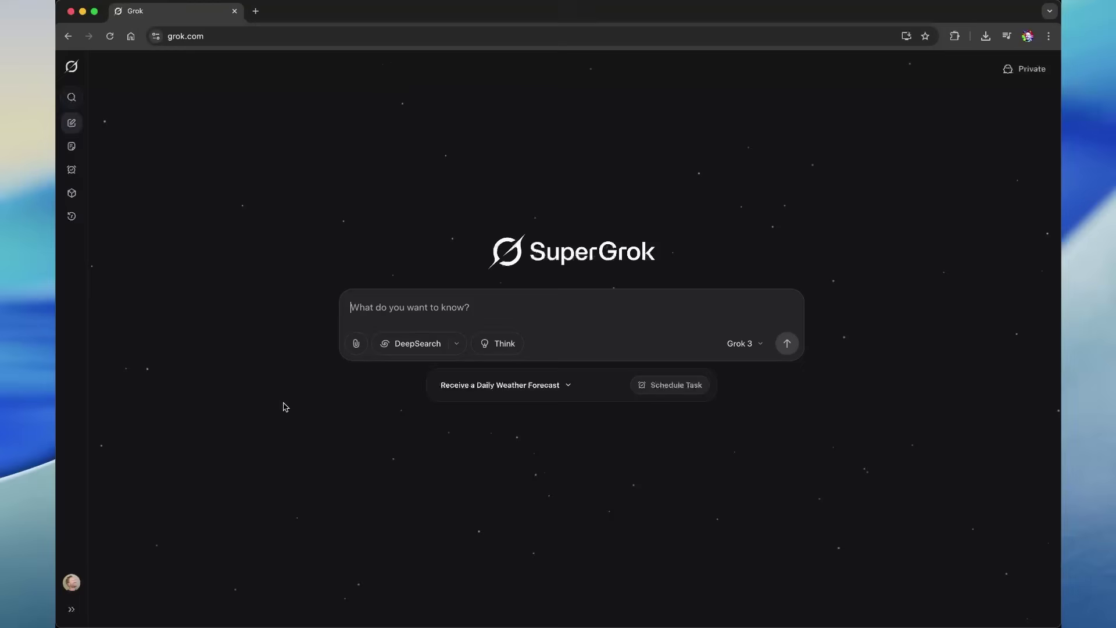
Check SuperGrok Heavy pricing, then switch the chat model from Grok 3 to Grok 4.
{"action": "left_click", "coordinate": [746, 344]}
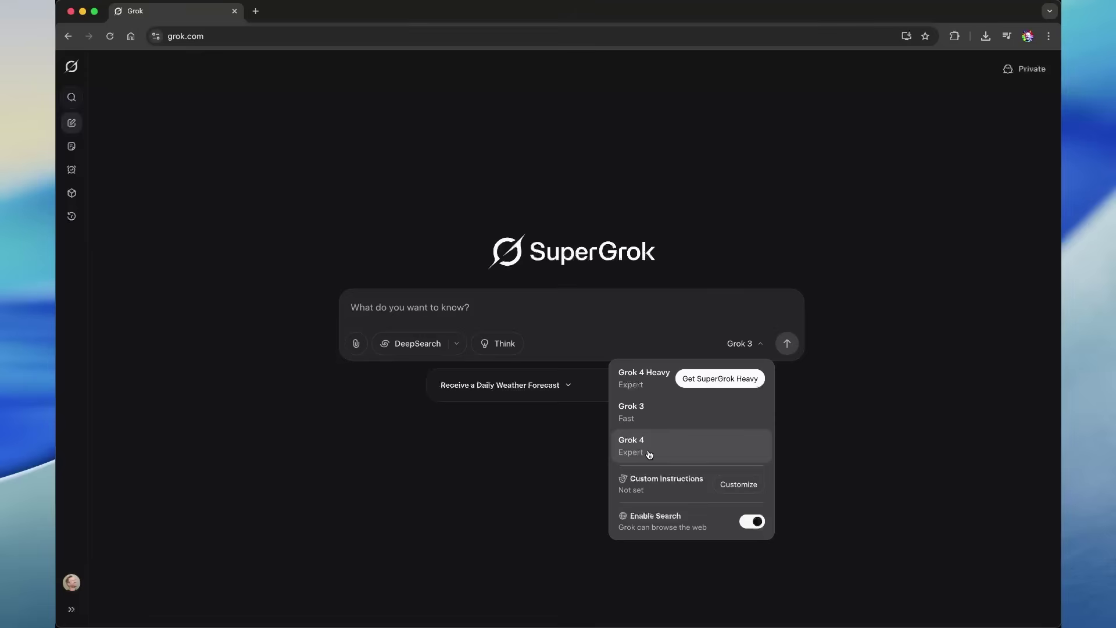
{"action": "left_click", "coordinate": [704, 382]}
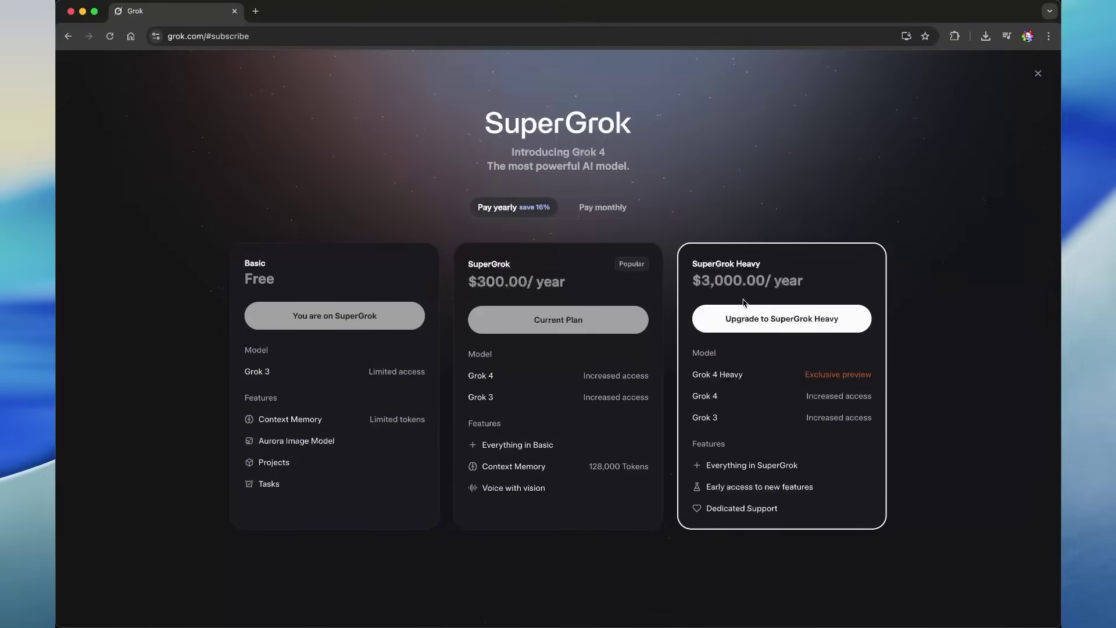
{"action": "left_click_drag", "start_coordinate": [692, 374], "coordinate": [743, 376]}
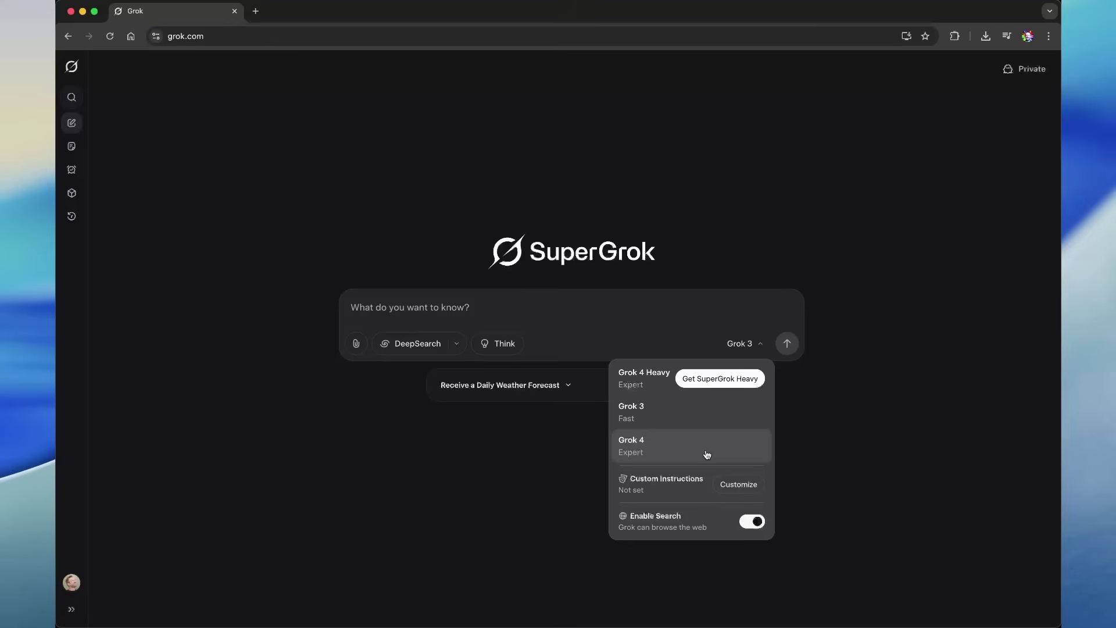
{"action": "left_click", "coordinate": [706, 454]}
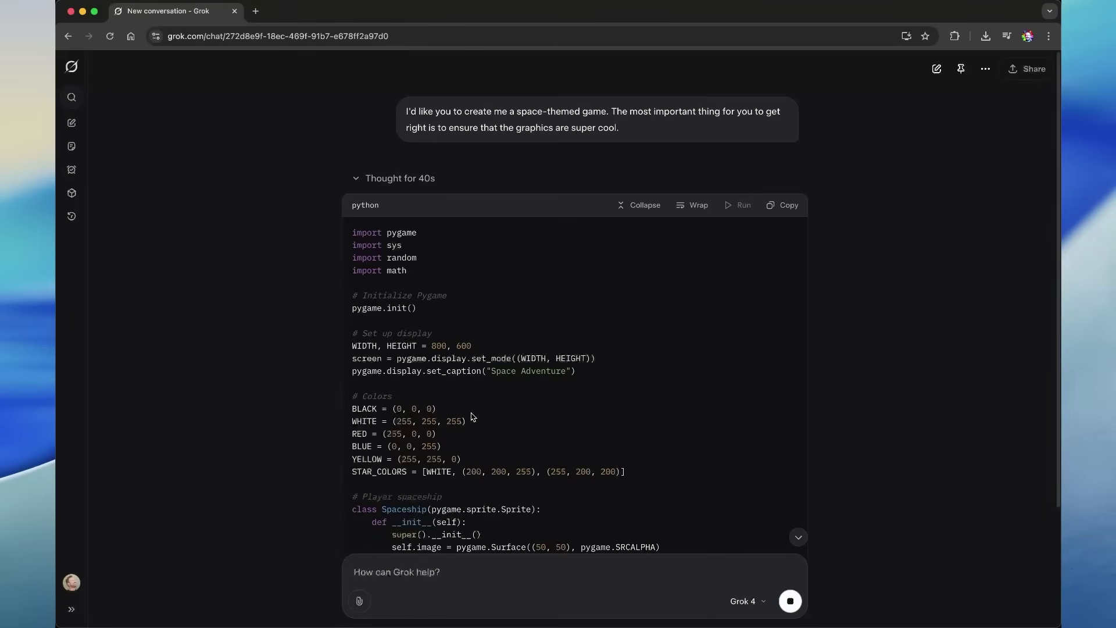
{"action": "scroll", "coordinate": [473, 416], "scroll_direction": "down", "scroll_amount": 3}
{"action": "scroll", "coordinate": [473, 417], "scroll_direction": "down", "scroll_amount": 3}
{"action": "scroll", "coordinate": [474, 416], "scroll_direction": "down", "scroll_amount": 3}
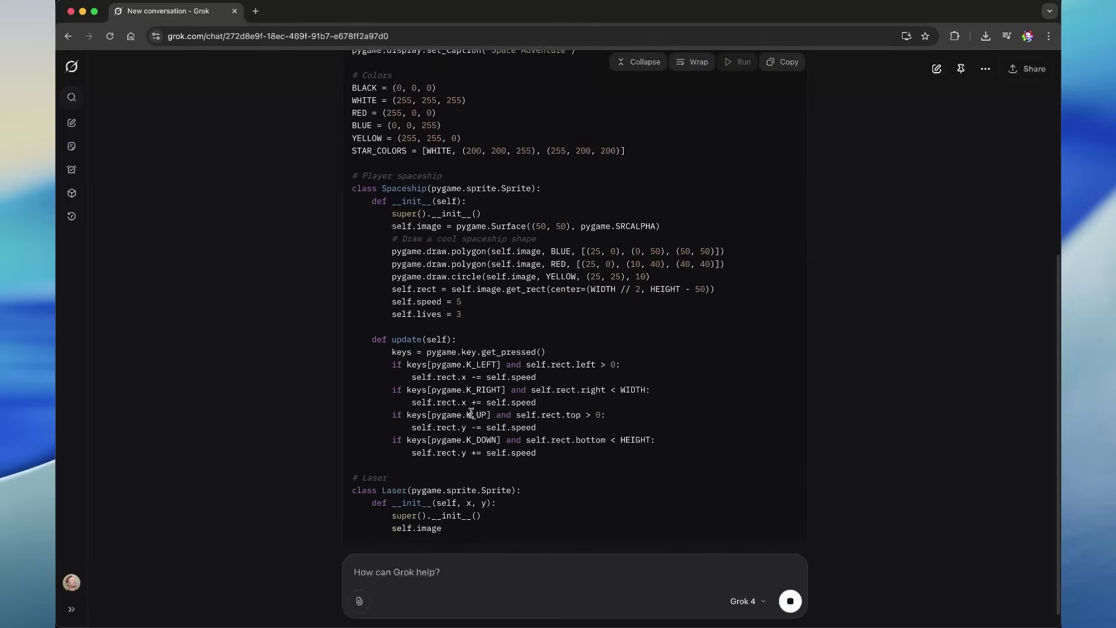
{"action": "scroll", "coordinate": [474, 416], "scroll_direction": "down", "scroll_amount": 3}
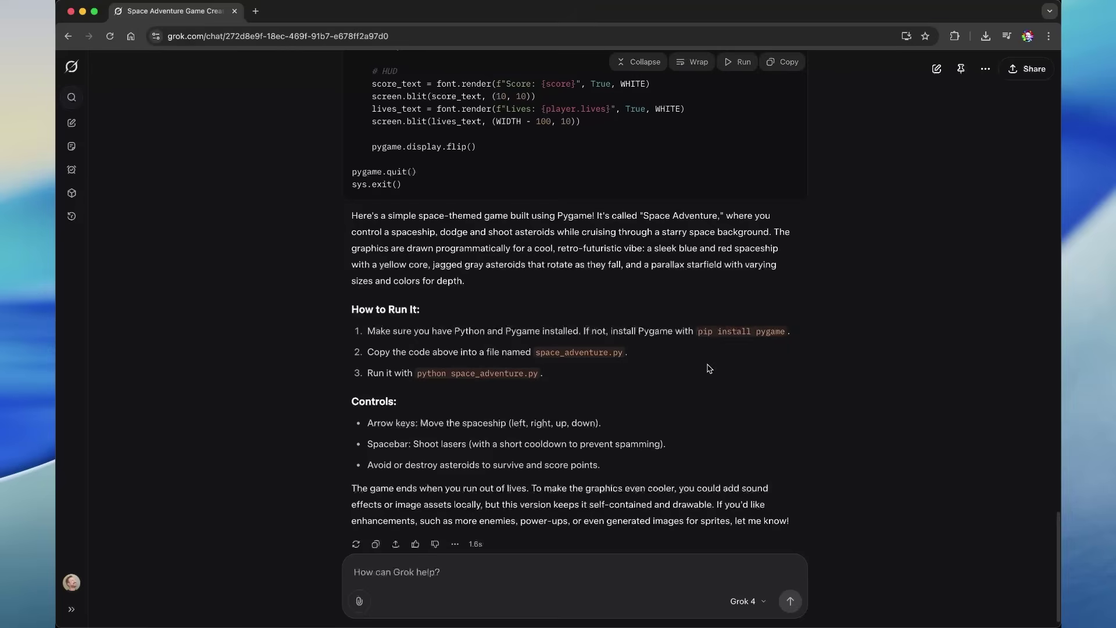
{"action": "scroll", "coordinate": [780, 354], "scroll_direction": "up", "scroll_amount": 10}
{"action": "scroll", "coordinate": [781, 354], "scroll_direction": "up", "scroll_amount": 10}
{"action": "scroll", "coordinate": [781, 354], "scroll_direction": "up", "scroll_amount": 10}
{"action": "scroll", "coordinate": [781, 354], "scroll_direction": "up", "scroll_amount": 8}
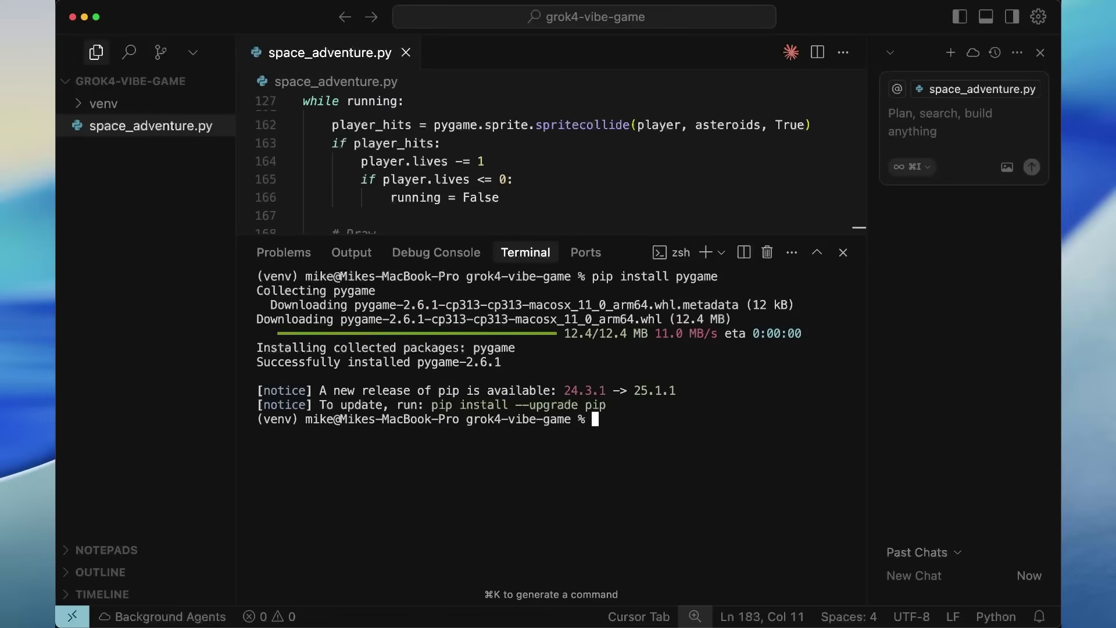
{"action": "type", "text": "python space_adventure.py"}
Launch the Space Adventure script and steer the ship with the arrow keys while firing lasers.
{"action": "key", "text": "Return"}
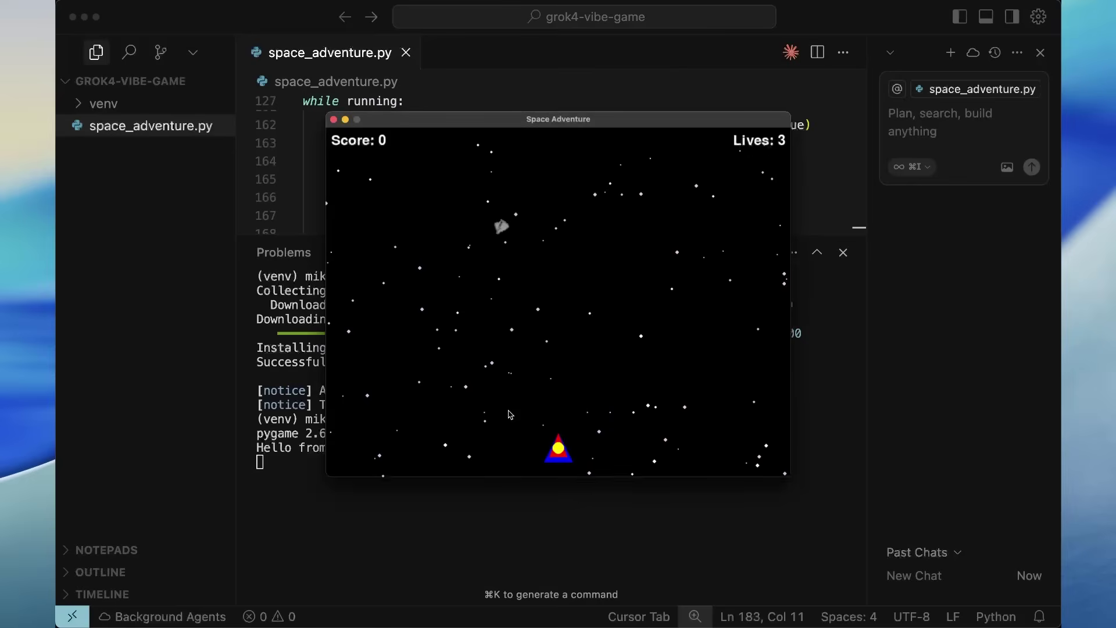
{"action": "key", "text": "Left"}
{"action": "key", "text": "Left"}
{"action": "key", "text": "Left"}
{"action": "key", "text": "Left"}
{"action": "key", "text": "space"}
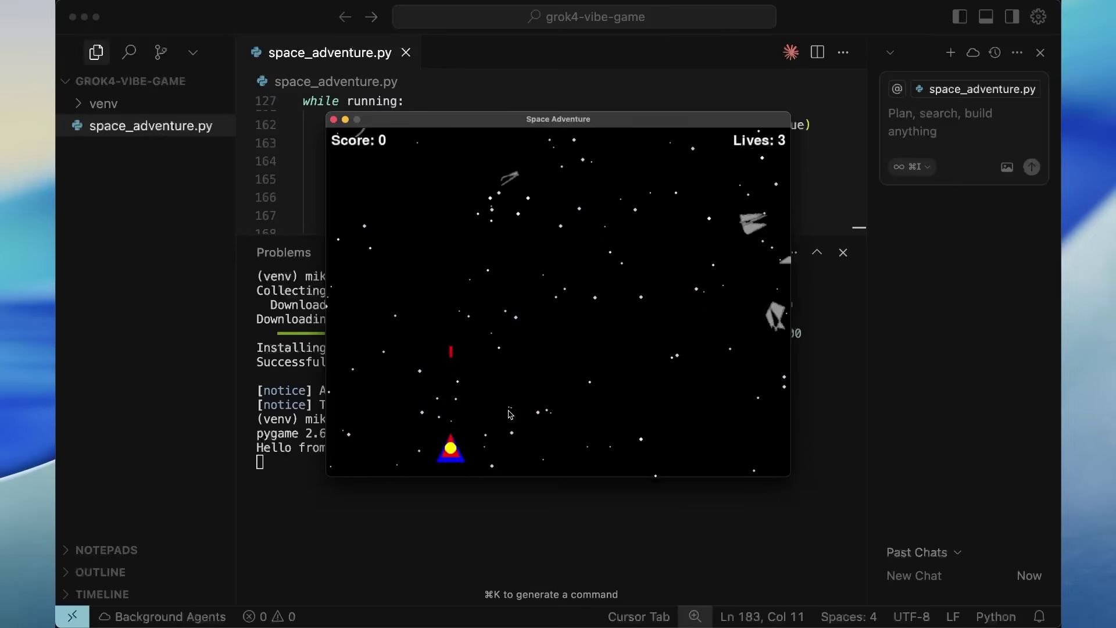
{"action": "key", "text": "Right"}
{"action": "key", "text": "Right"}
{"action": "key", "text": "space"}
{"action": "key", "text": "space"}
{"action": "key", "text": "space"}
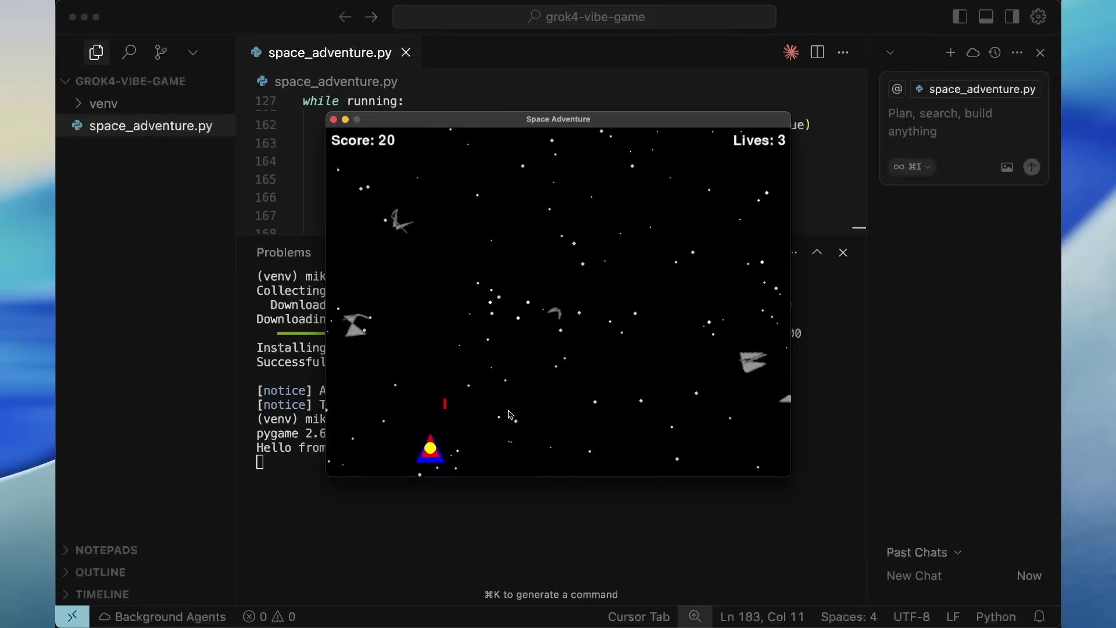
{"action": "key", "text": "space"}
{"action": "key", "text": "Left"}
{"action": "key", "text": "Left"}
{"action": "key", "text": "Left"}
{"action": "key", "text": "Right"}
{"action": "key", "text": "Right"}
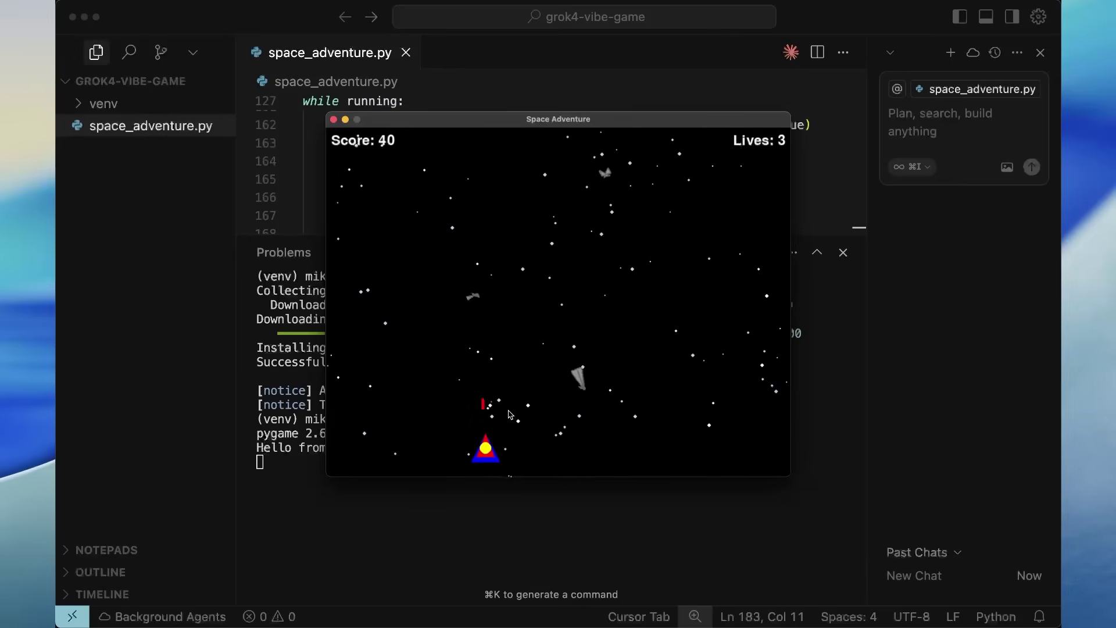
{"action": "key", "text": "space"}
{"action": "key", "text": "Right"}
{"action": "key", "text": "Right"}
{"action": "key", "text": "space"}
{"action": "key", "text": "Right"}
{"action": "key", "text": "Right"}
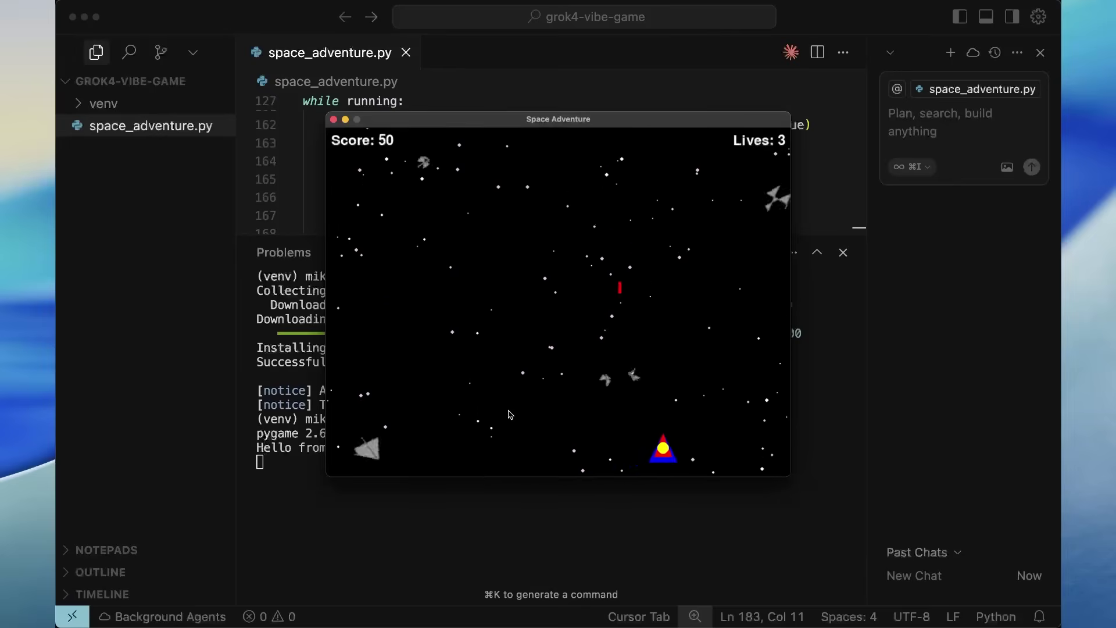
{"action": "key", "text": "Right"}
{"action": "key", "text": "Right"}
Keep dodging and shooting asteroids until the last life ends at score 80, then return to Grok.
{"action": "key", "text": "space"}
{"action": "key", "text": "Left"}
{"action": "key", "text": "Left"}
{"action": "key", "text": "Left"}
{"action": "key", "text": "Left"}
{"action": "key", "text": "space"}
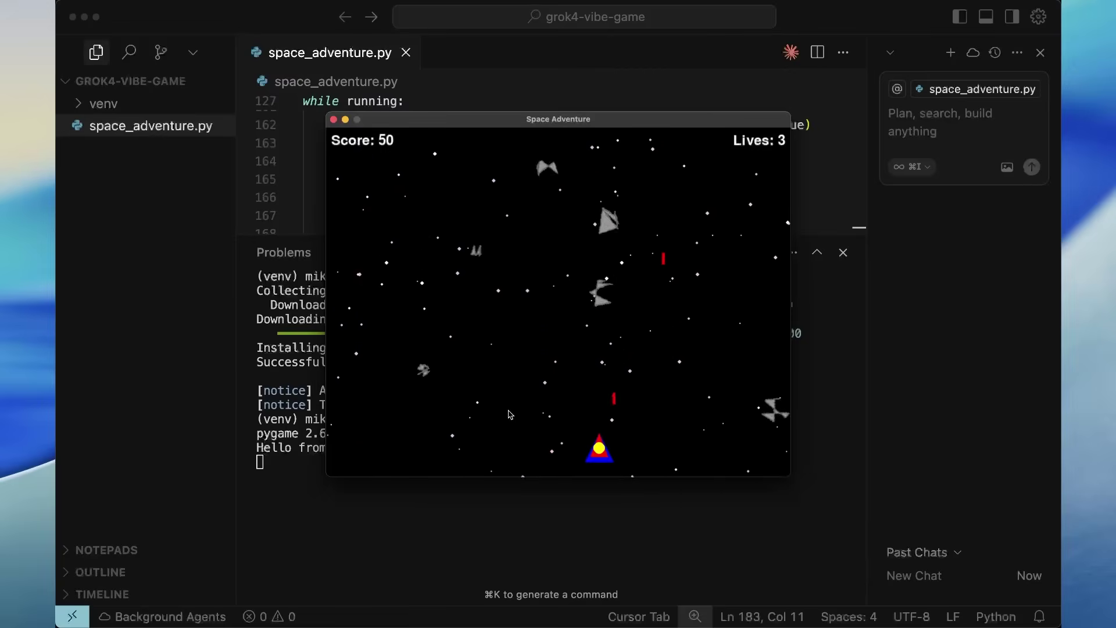
{"action": "key", "text": "Left"}
{"action": "key", "text": "space"}
{"action": "key", "text": "space"}
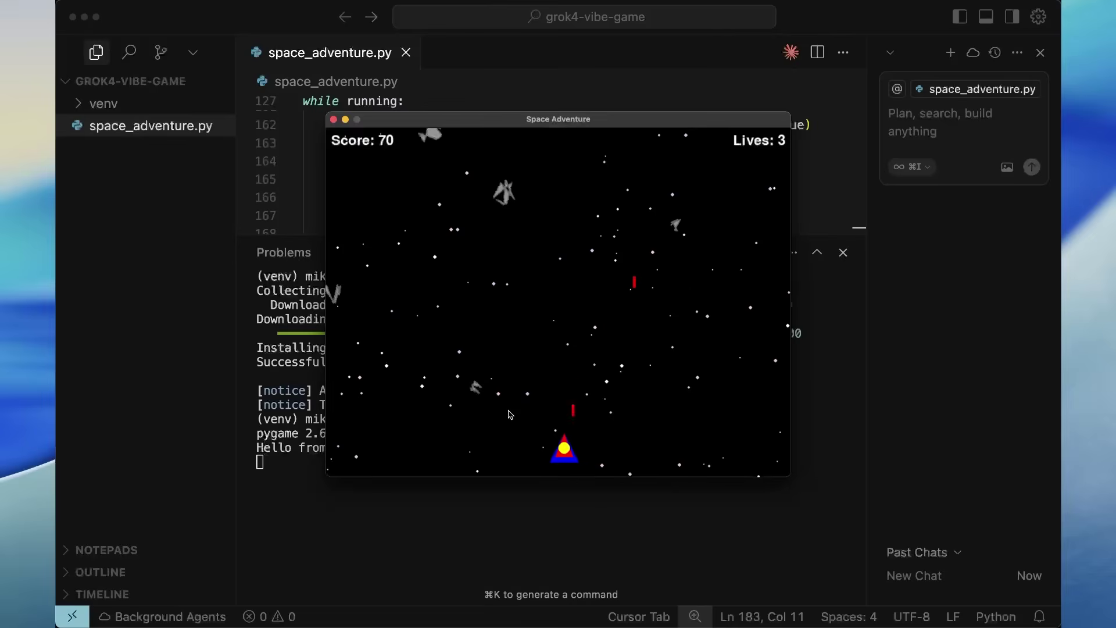
{"action": "key", "text": "Left"}
{"action": "key", "text": "Left"}
{"action": "key", "text": "Left"}
{"action": "key", "text": "Left"}
{"action": "key", "text": "space"}
{"action": "key", "text": "Right"}
{"action": "key", "text": "space"}
{"action": "key", "text": "Left"}
{"action": "key", "text": "Left"}
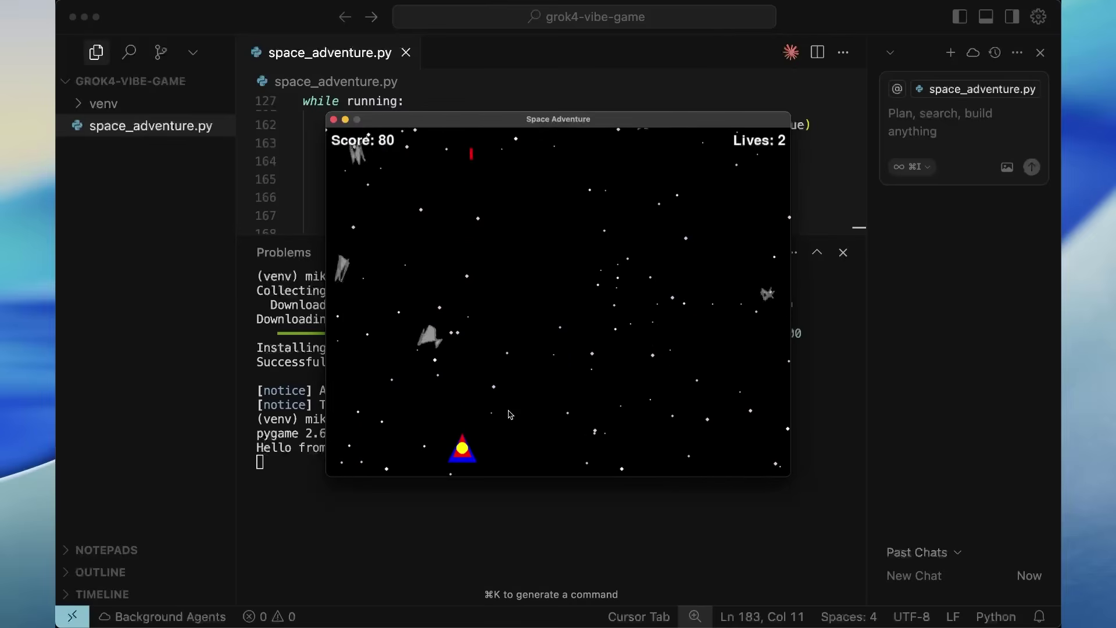
{"action": "key", "text": "Left"}
{"action": "key", "text": "Left"}
{"action": "key", "text": "Right"}
{"action": "key", "text": "Right"}
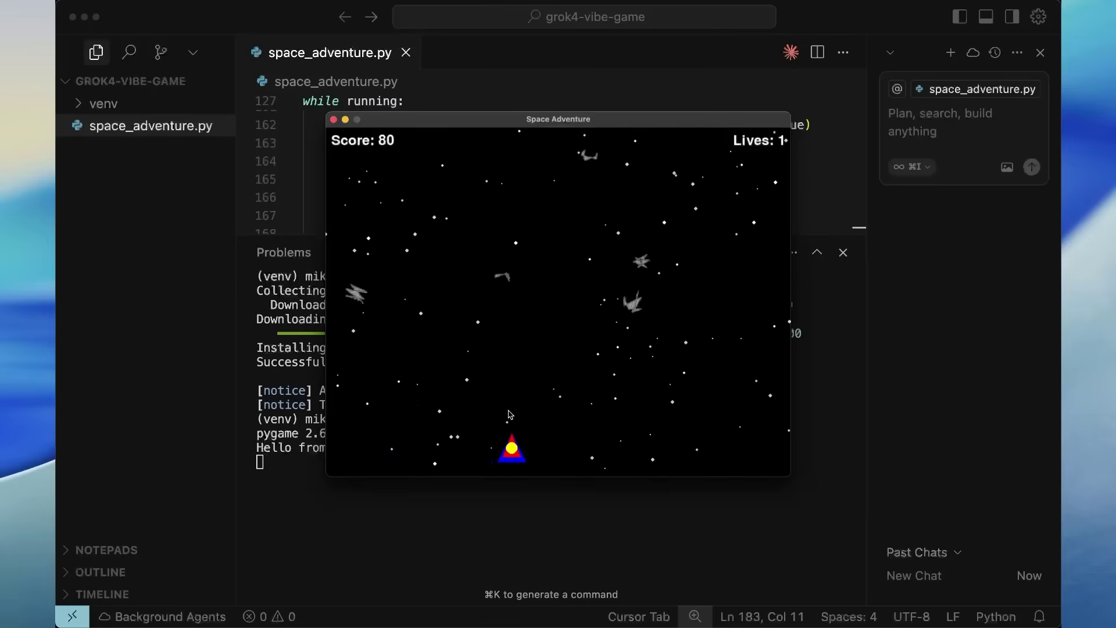
{"action": "key", "text": "Right"}
{"action": "key", "text": "Right"}
{"action": "key", "text": "Right"}
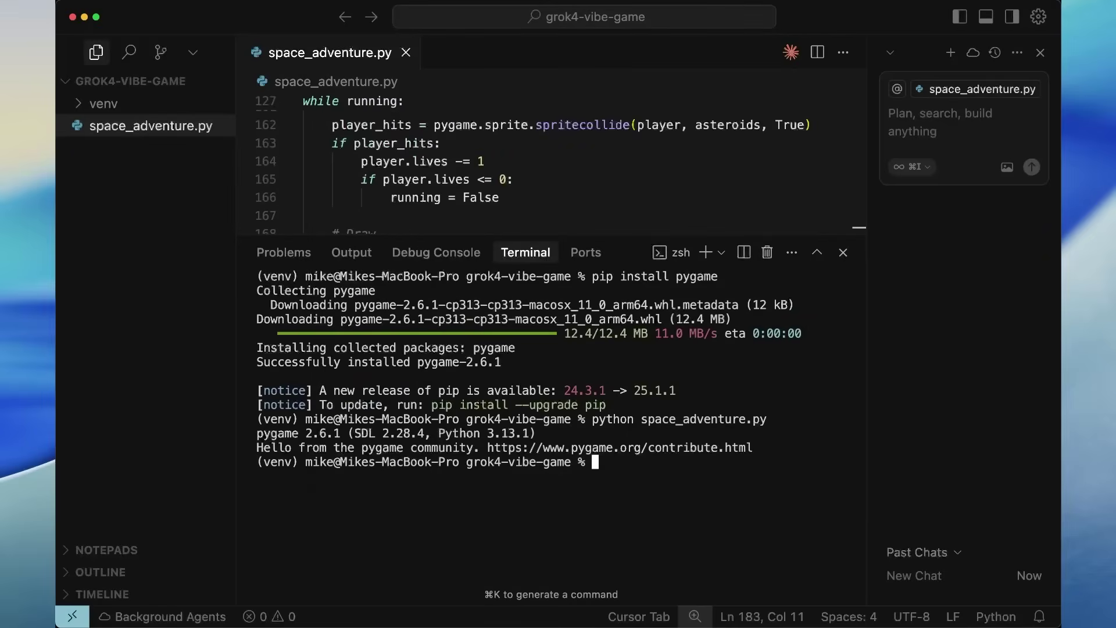
{"action": "key", "text": "super+Tab"}
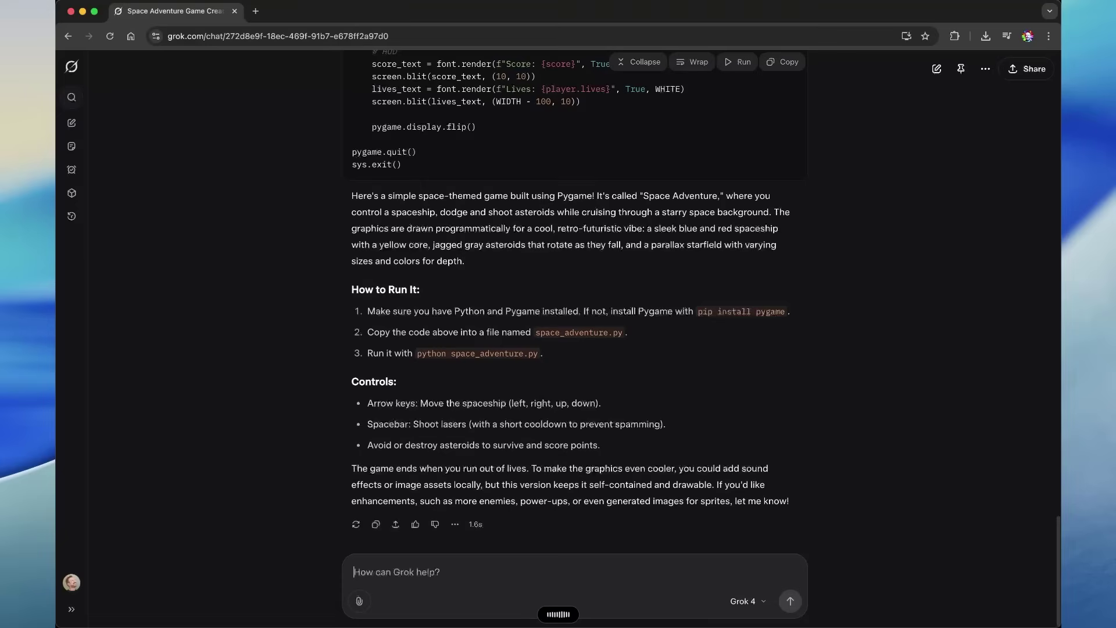
Submit the dictated request to Grok 4 for better game graphics.
{"action": "key", "text": "Return"}
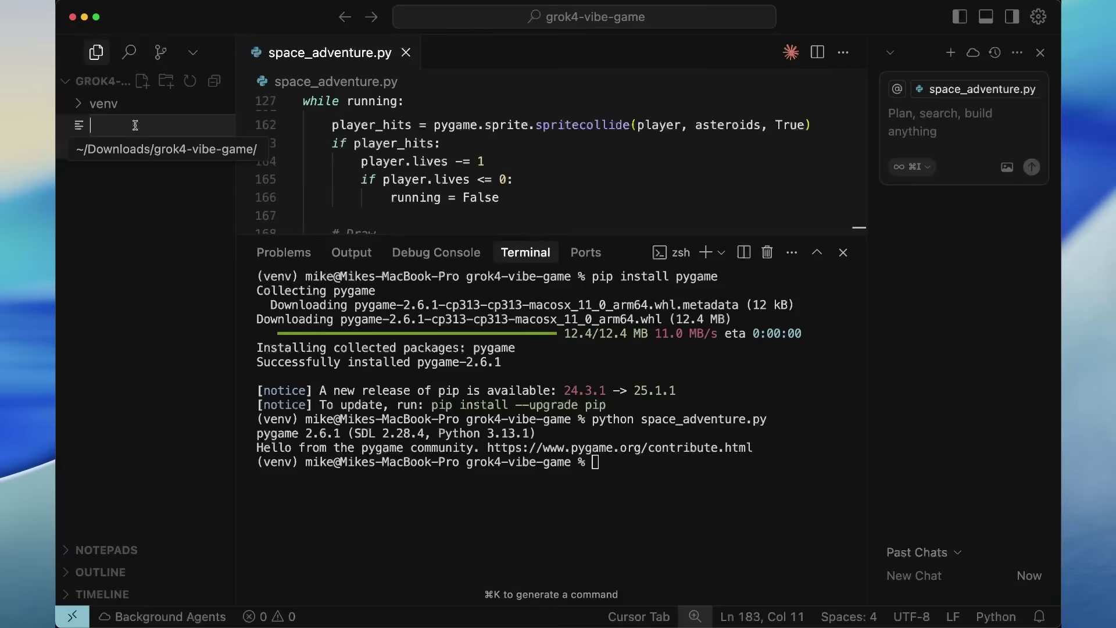
{"action": "type", "text": "constan"}
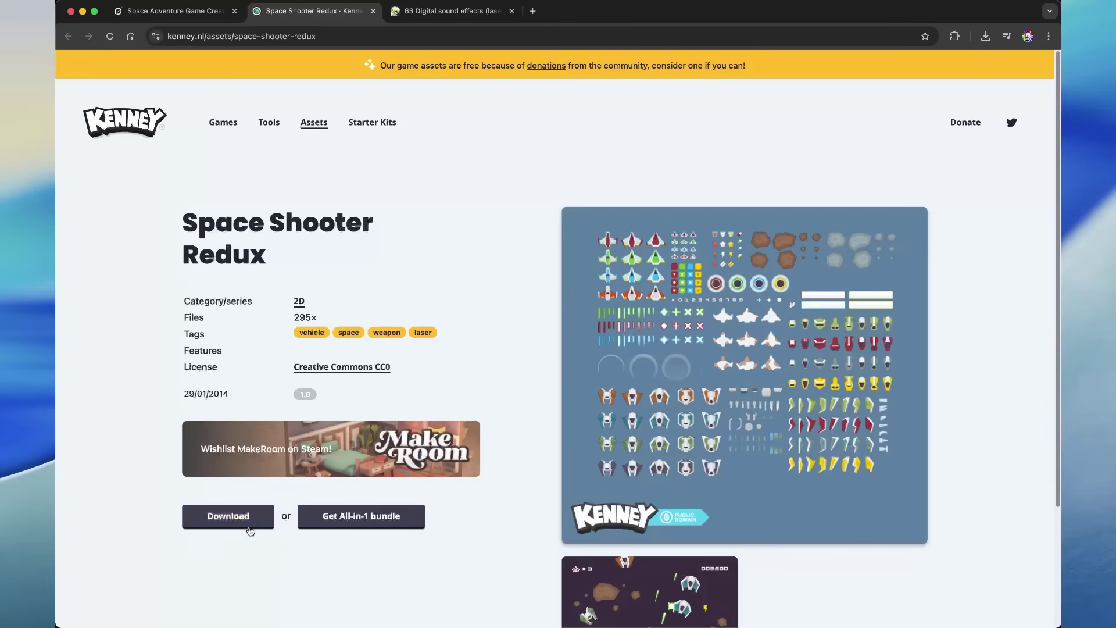
Visit the OpenGameArt sound effects pack page, then go back to Grok's asset setup instructions.
{"action": "left_click", "coordinate": [425, 11]}
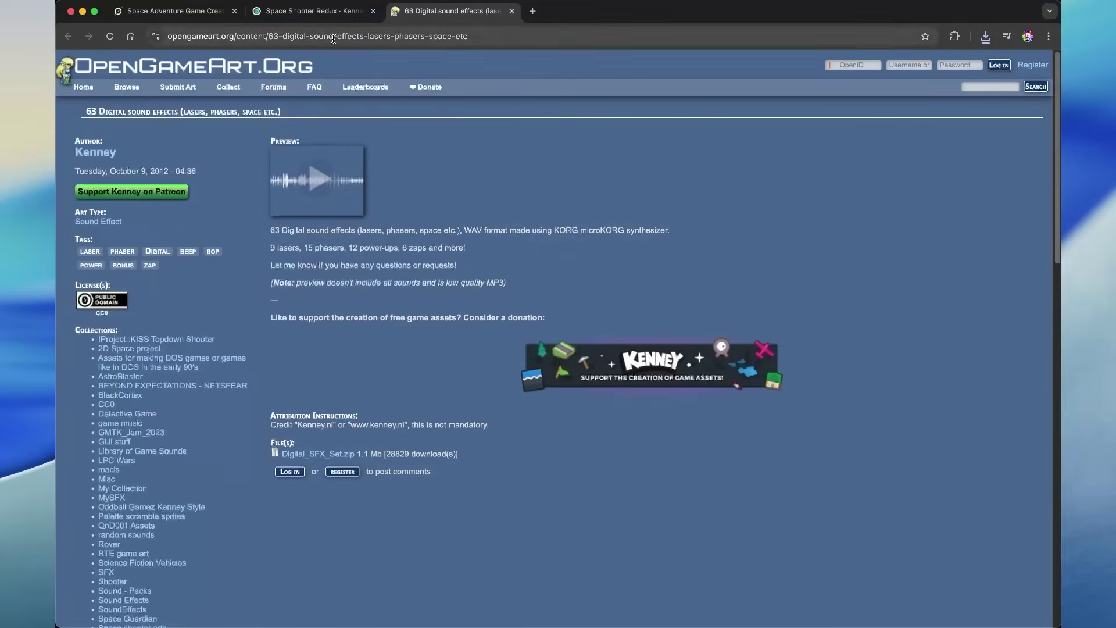
{"action": "left_click", "coordinate": [169, 10]}
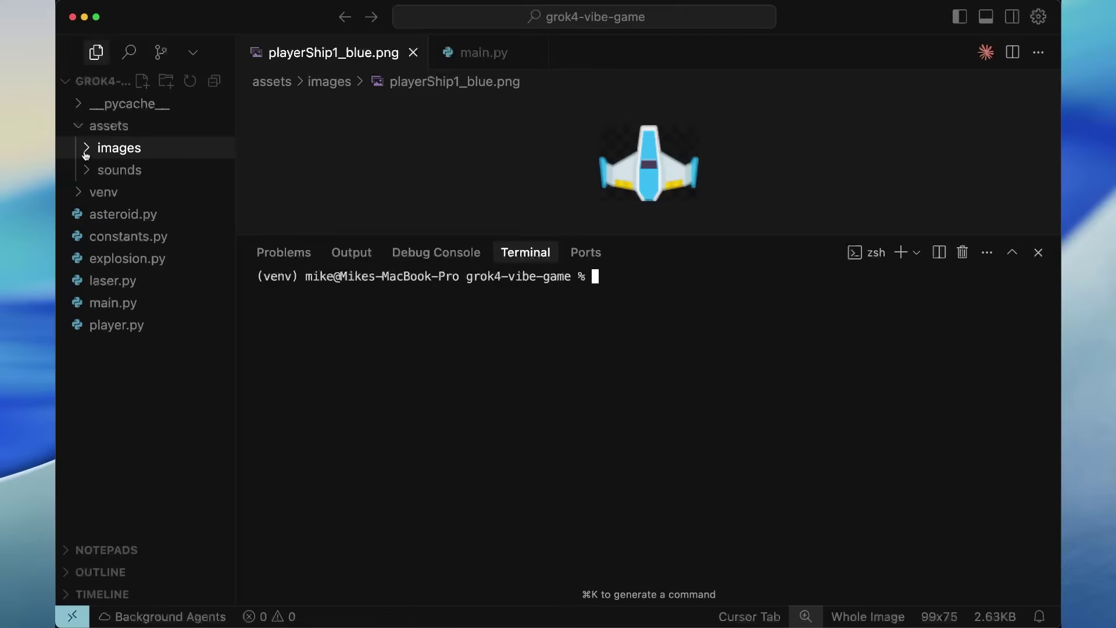
Check the sprite and sound files in the assets images and sounds folders.
{"action": "left_click", "coordinate": [85, 153]}
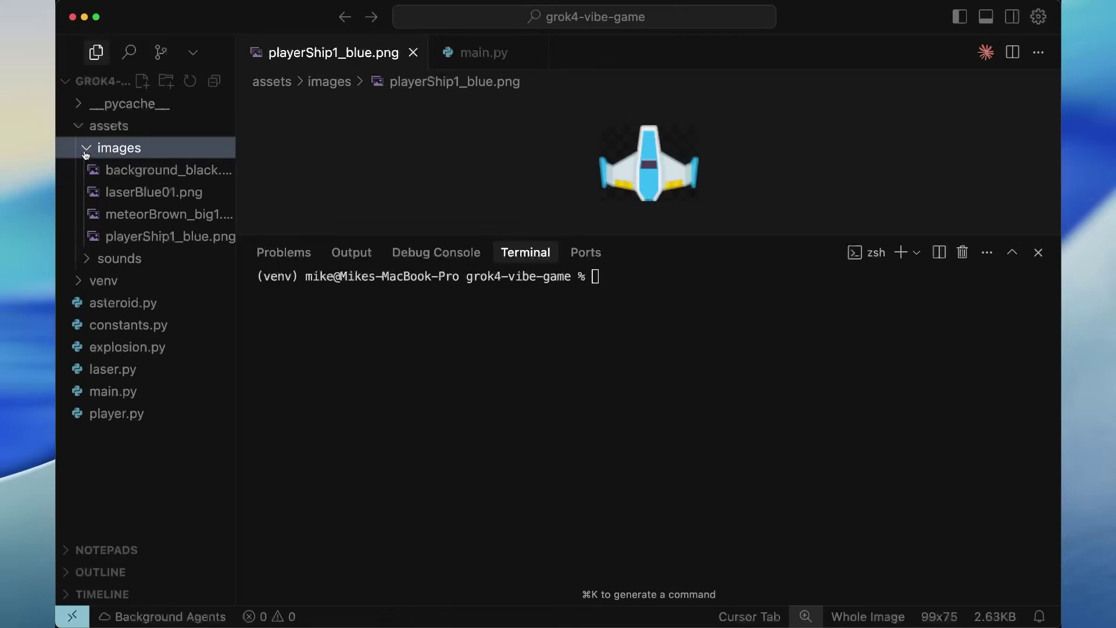
{"action": "left_click", "coordinate": [88, 149]}
{"action": "left_click", "coordinate": [86, 171]}
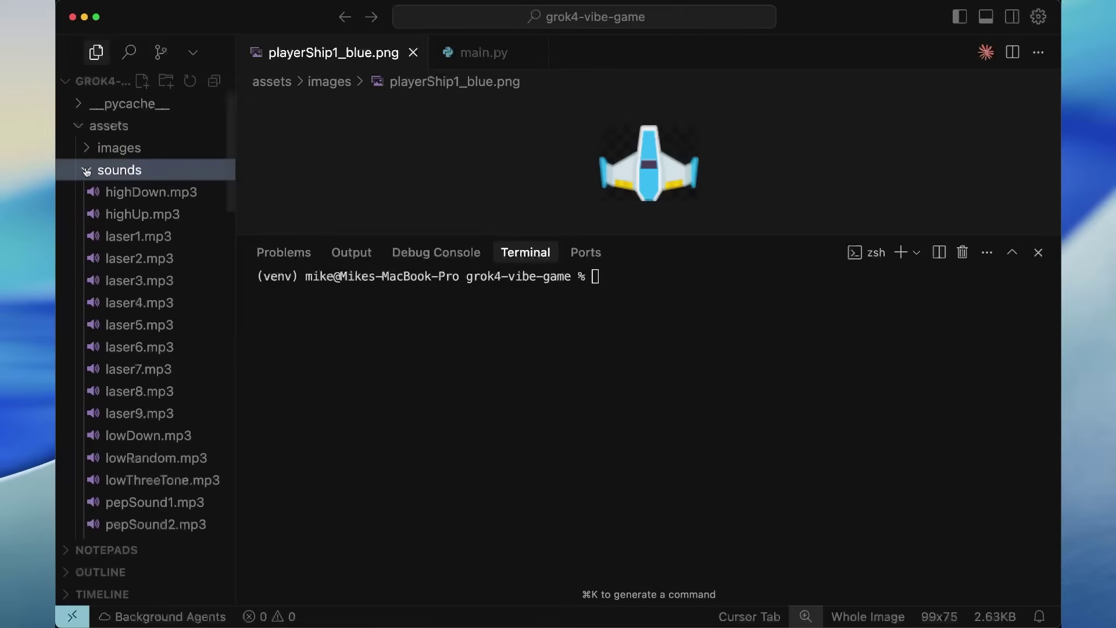
{"action": "left_click", "coordinate": [87, 171]}
Run python main.py twice from the terminal and bring up the AI chat panel.
{"action": "left_click", "coordinate": [580, 327]}
{"action": "type", "text": "python main.py"}
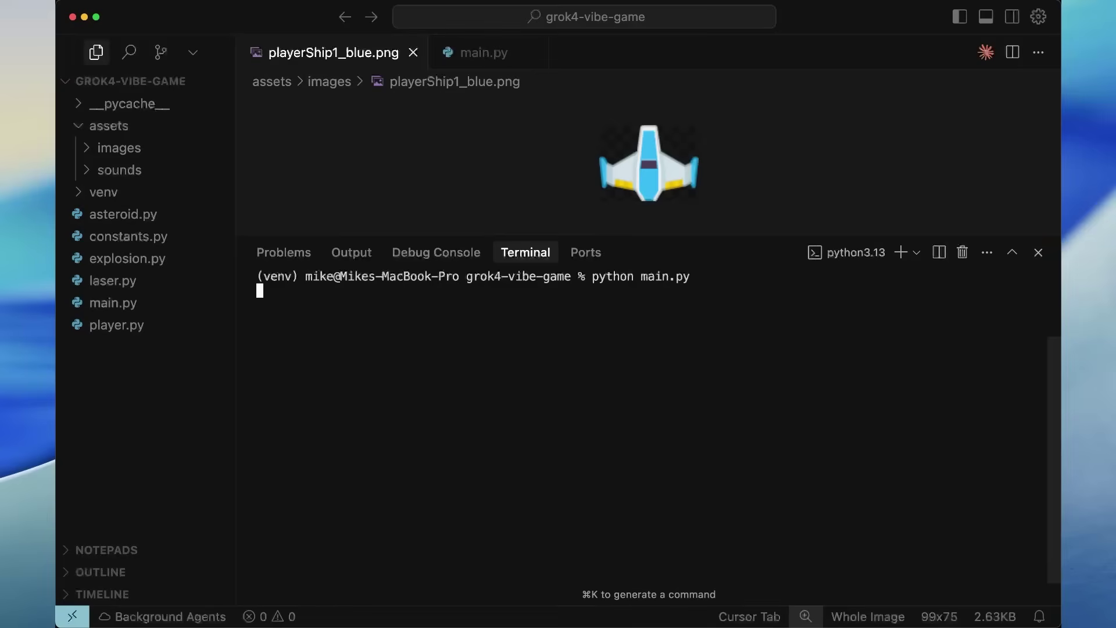
{"action": "type", "text": "python main.py"}
{"action": "key", "text": "Return"}
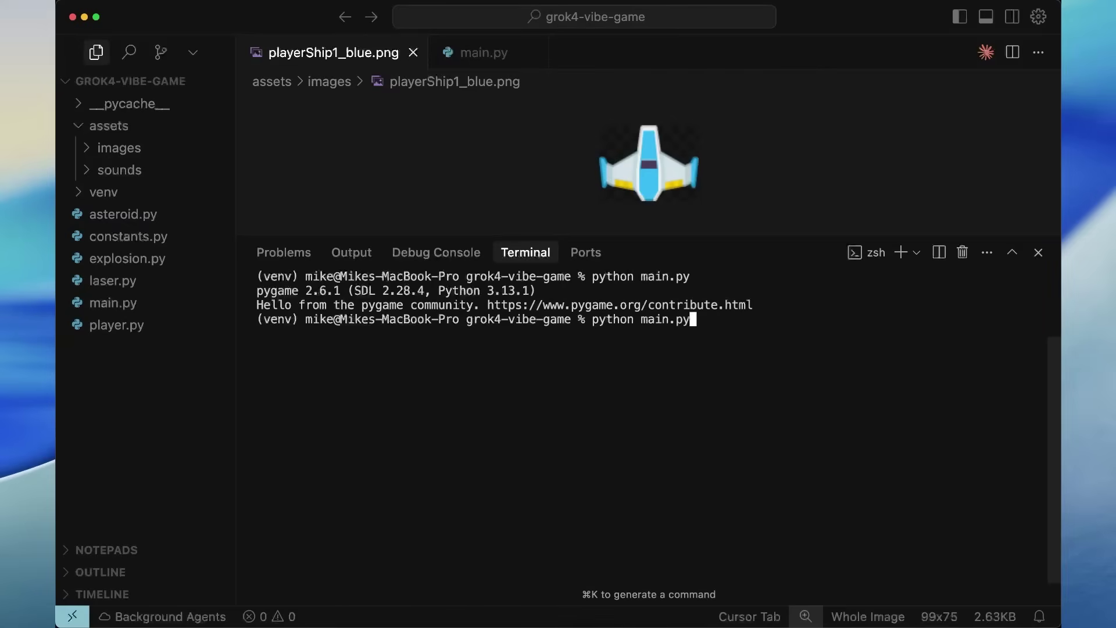
{"action": "key", "text": "Return"}
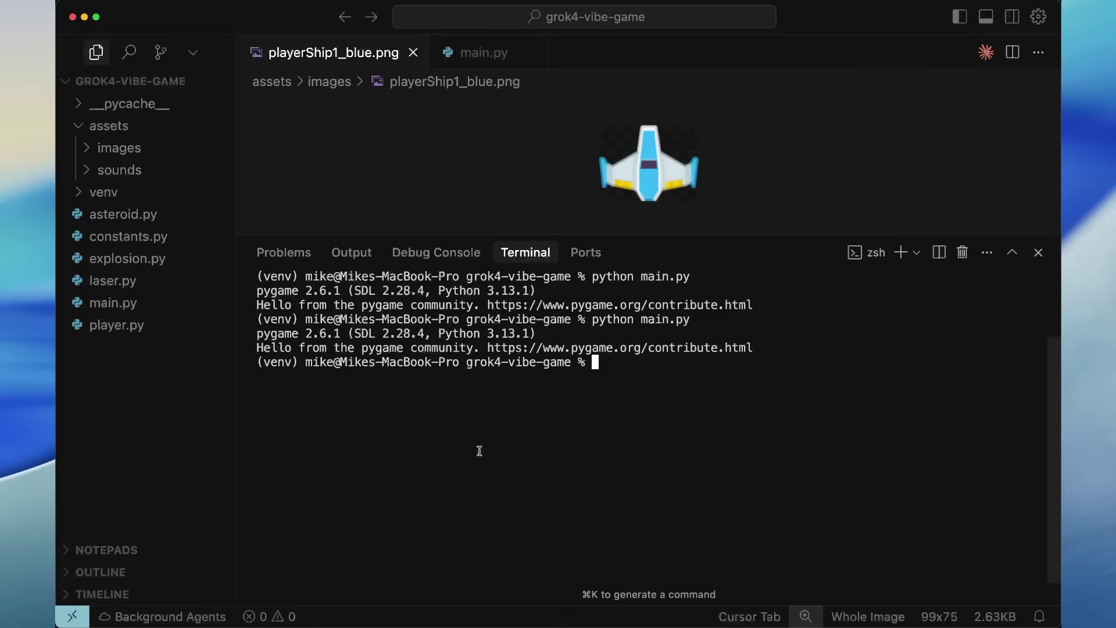
{"action": "key", "text": "super+i"}
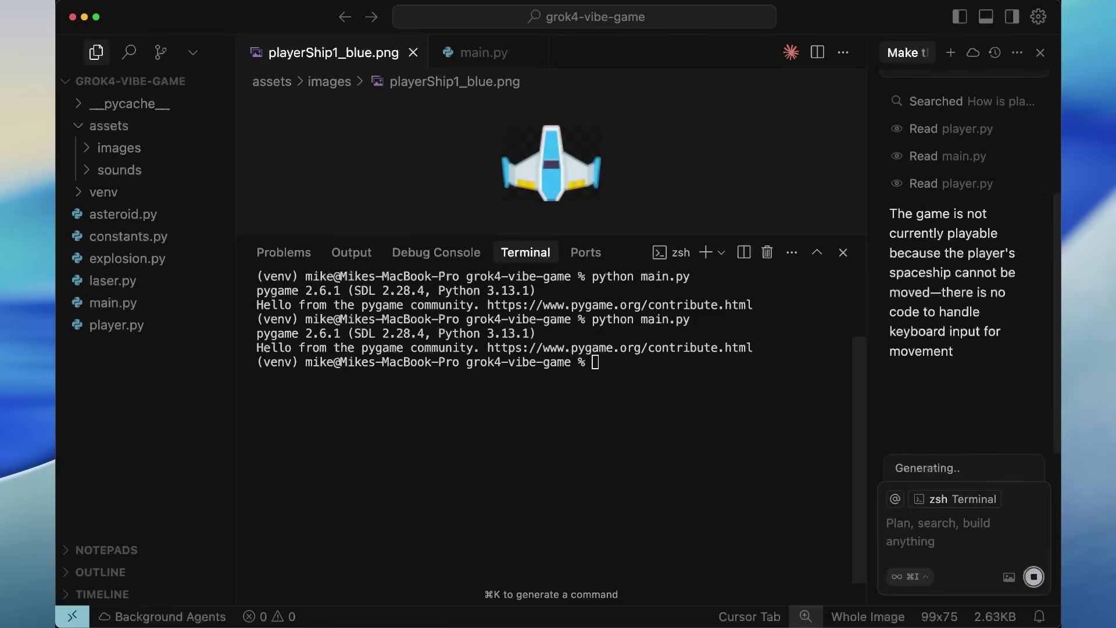
{"action": "type", "text": "python main.py"}
Launch the enhanced game with python main.py and play two rounds, pressing R after each game over.
{"action": "key", "text": "Return"}
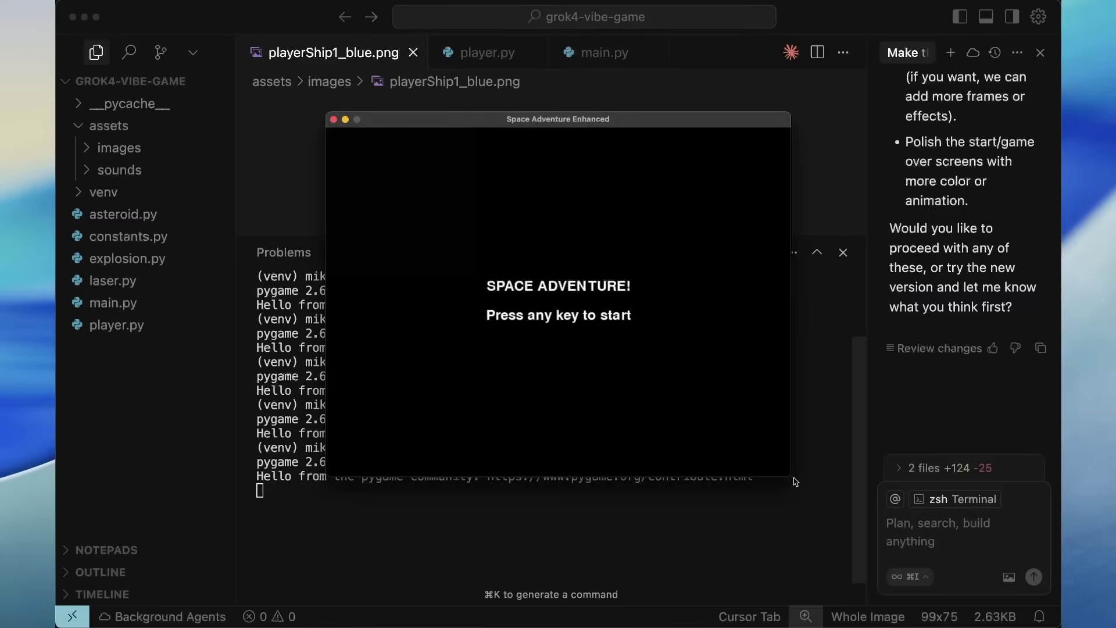
{"action": "key", "text": "space"}
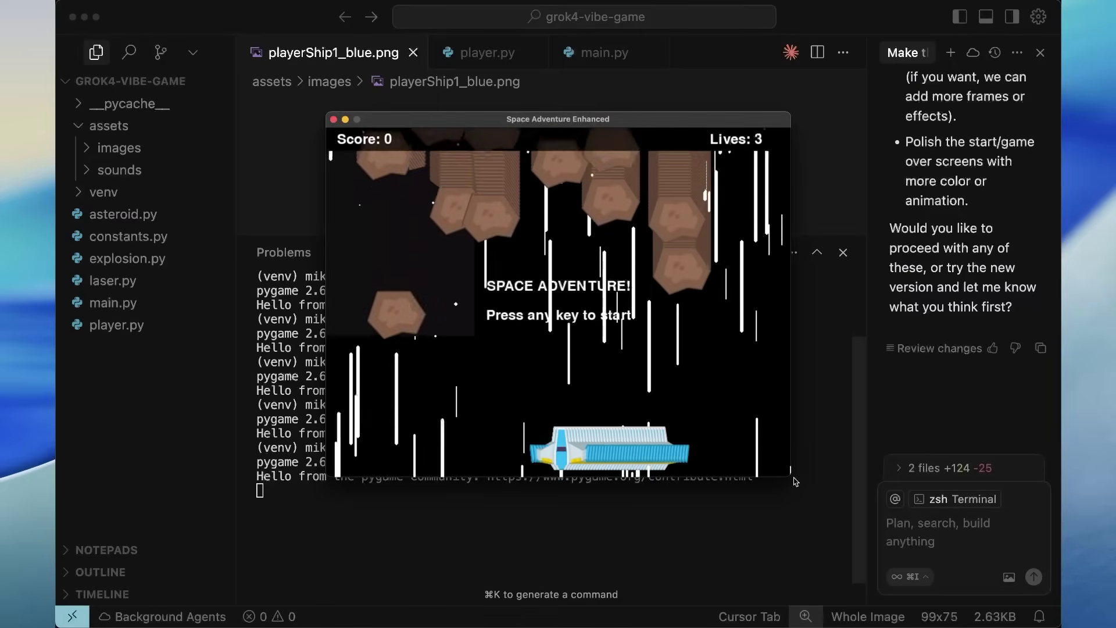
{"action": "key", "text": "space"}
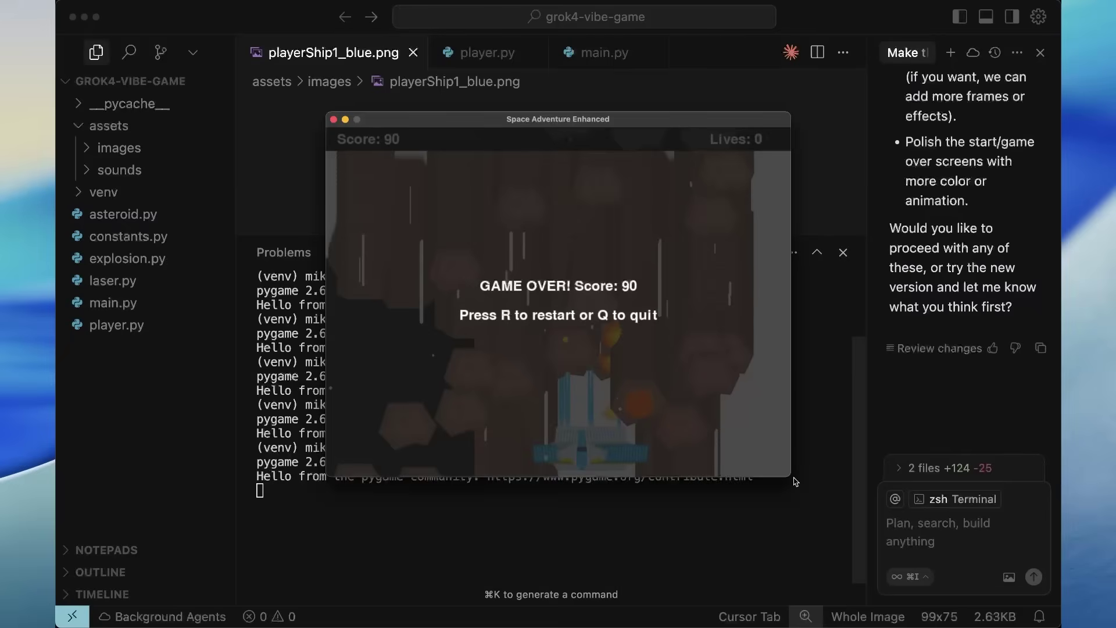
{"action": "key", "text": "r"}
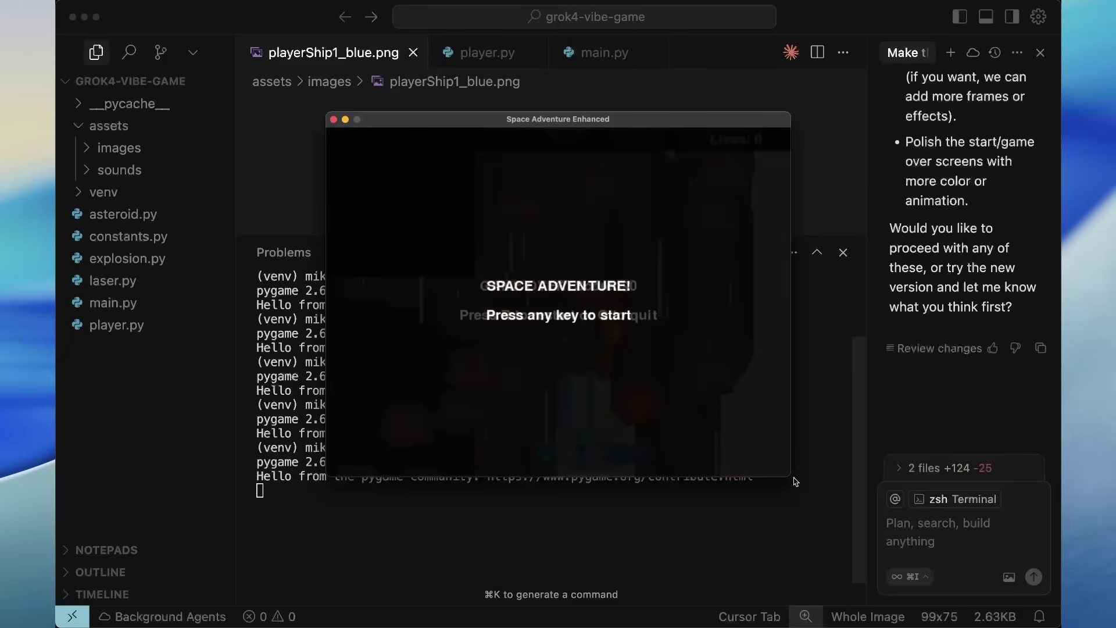
{"action": "key", "text": "space"}
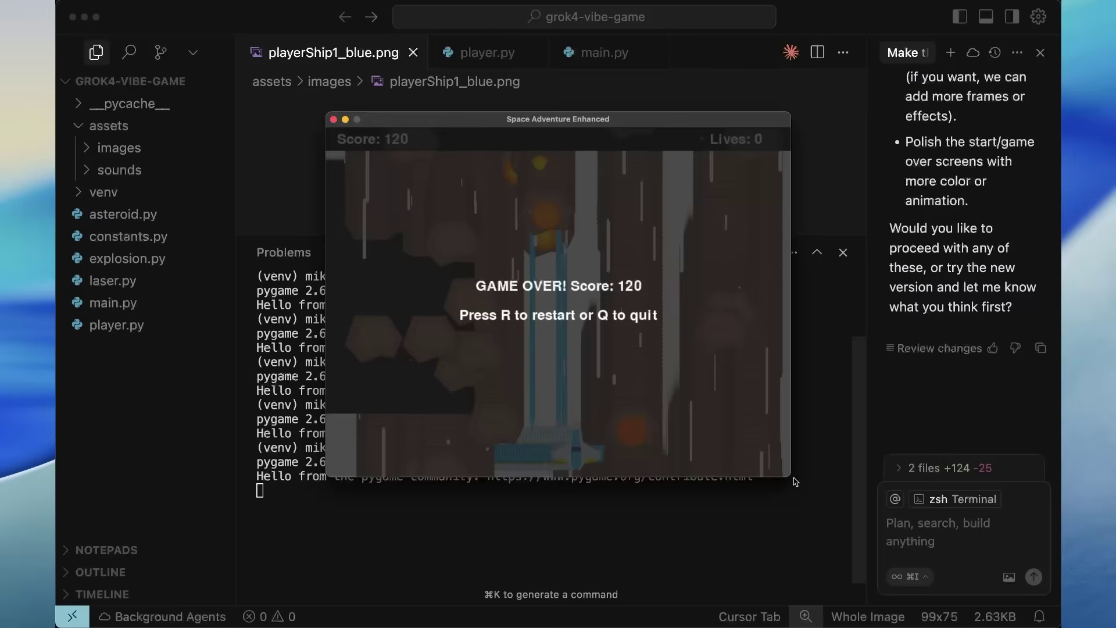
{"action": "key", "text": "r"}
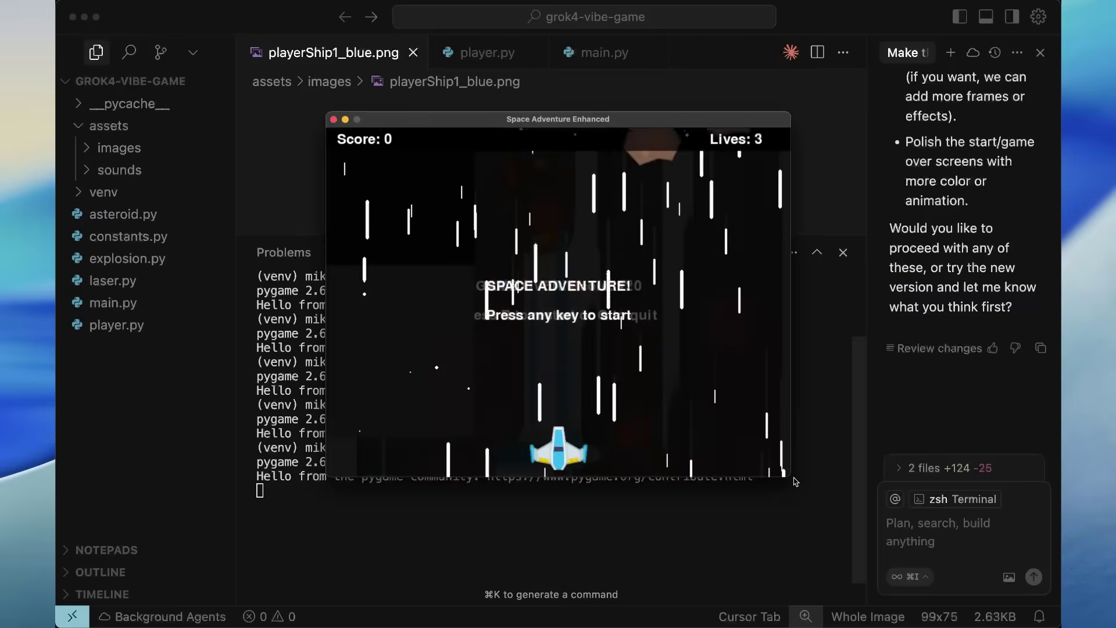